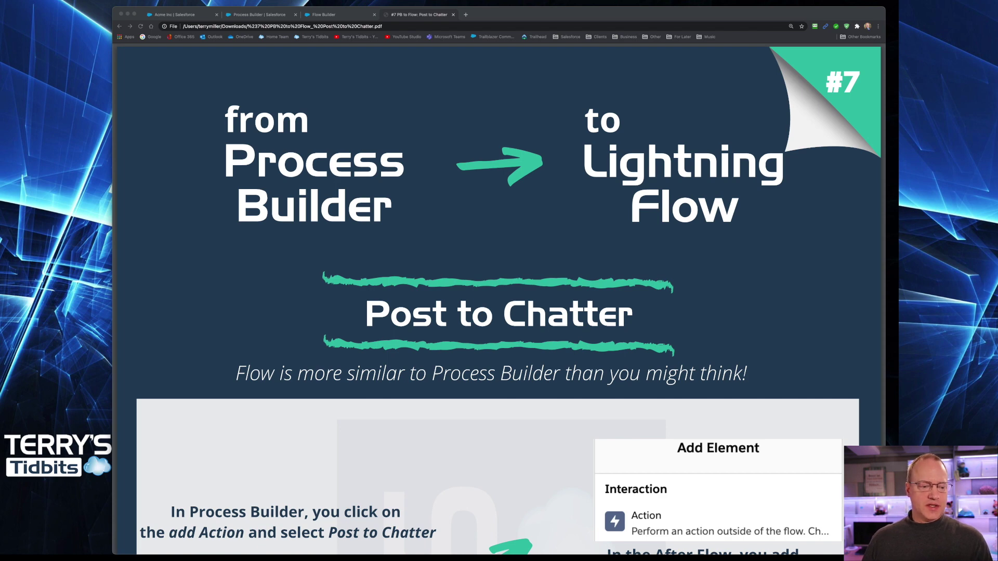
Read the PDF guide down to its end, then switch to the Acme Inc account record
{"action": "scroll", "coordinate": [499, 299], "scroll_direction": "down", "scroll_amount": 2}
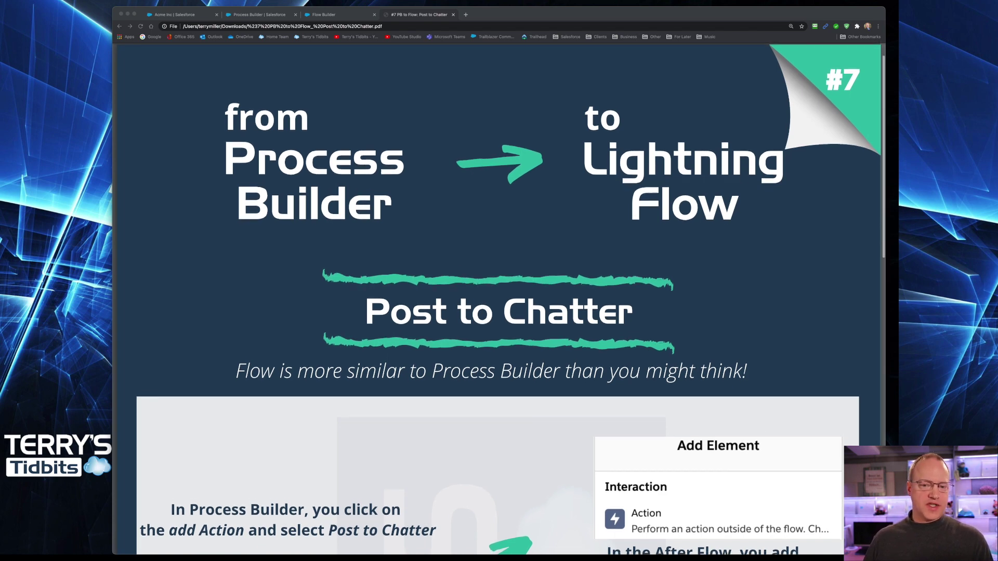
{"action": "scroll", "coordinate": [633, 553], "scroll_direction": "down", "scroll_amount": 3}
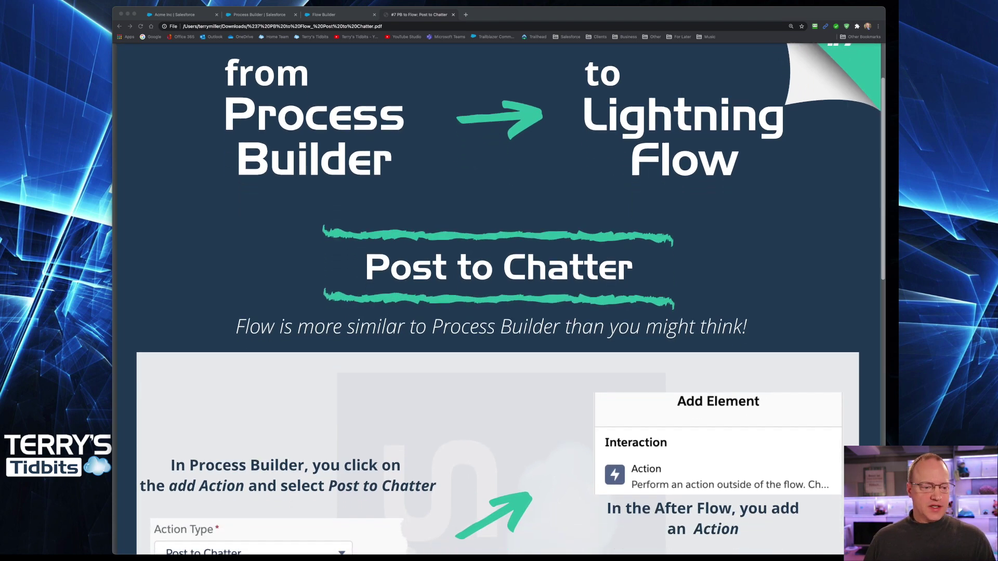
{"action": "scroll", "coordinate": [499, 298], "scroll_direction": "down", "scroll_amount": 3}
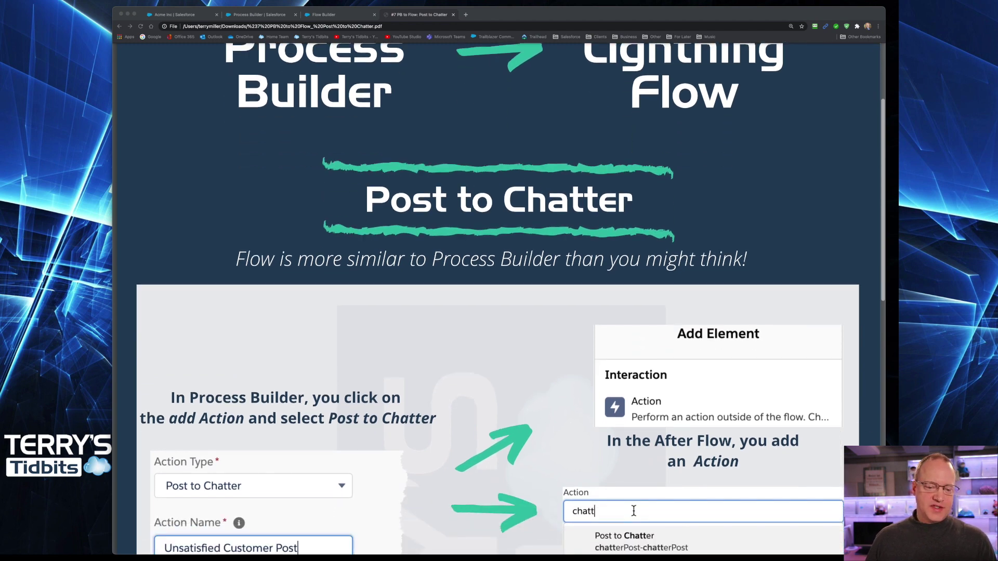
{"action": "scroll", "coordinate": [499, 298], "scroll_direction": "down", "scroll_amount": 2}
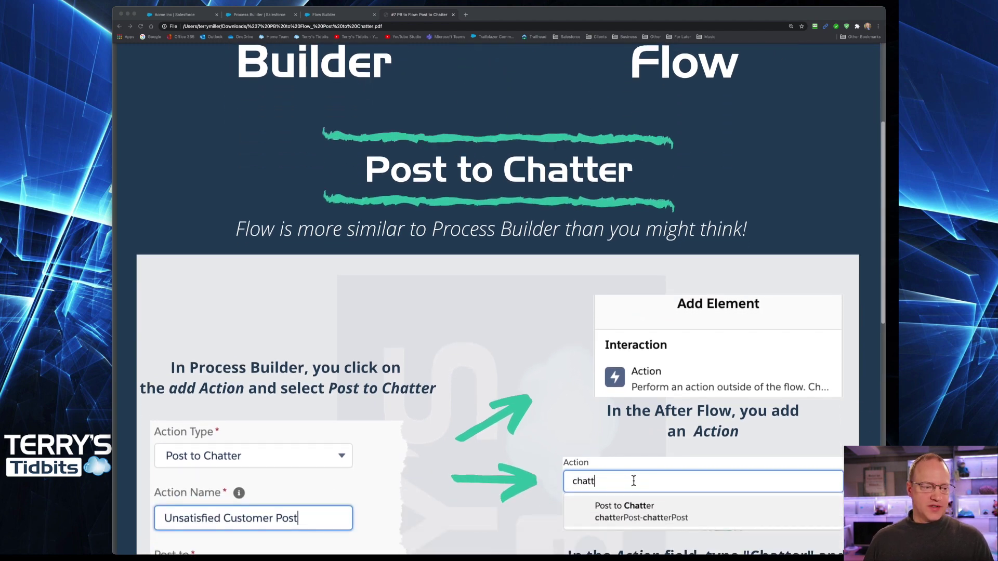
{"action": "scroll", "coordinate": [499, 299], "scroll_direction": "down", "scroll_amount": 2}
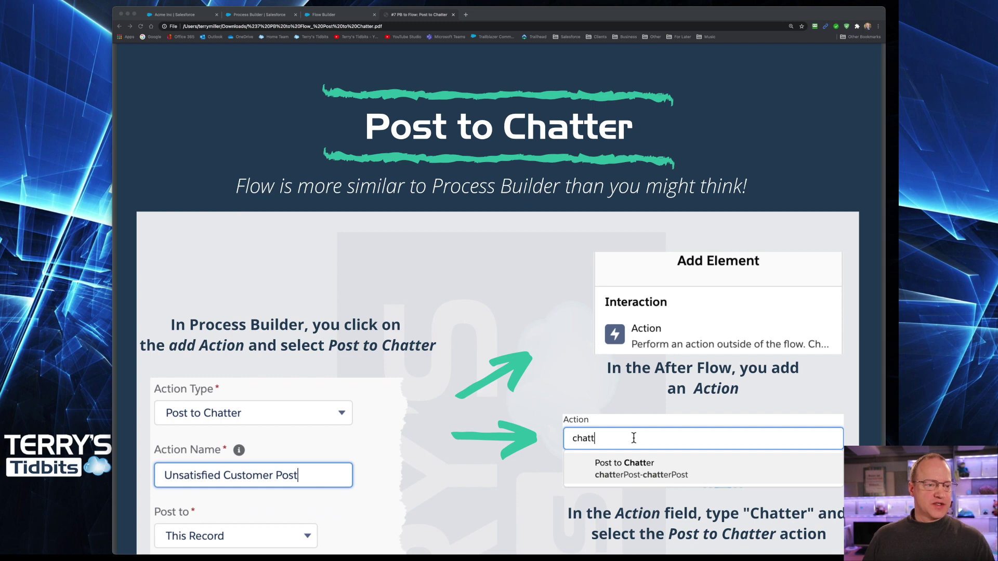
{"action": "scroll", "coordinate": [499, 299], "scroll_direction": "down", "scroll_amount": 2}
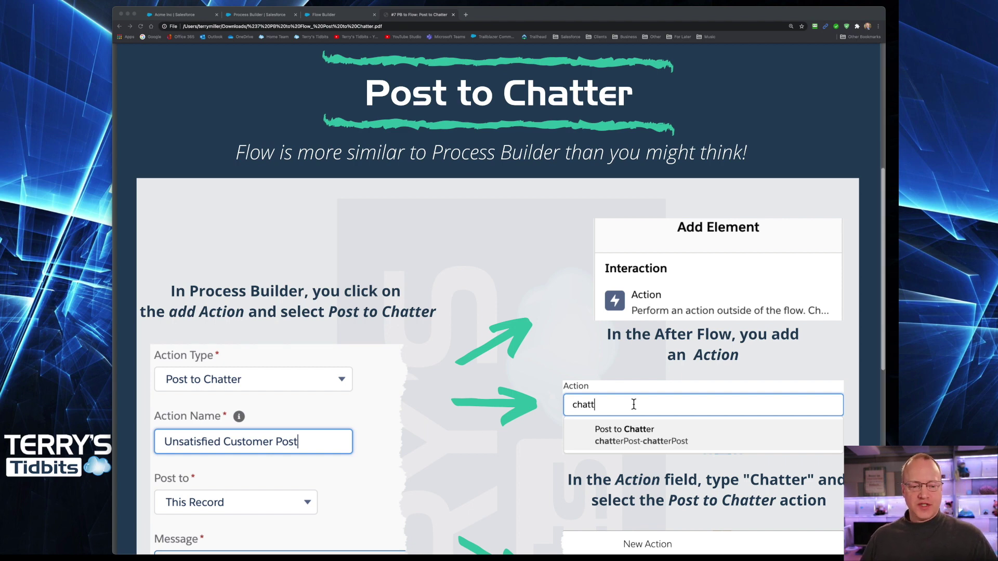
{"action": "scroll", "coordinate": [497, 312], "scroll_direction": "down", "scroll_amount": 3}
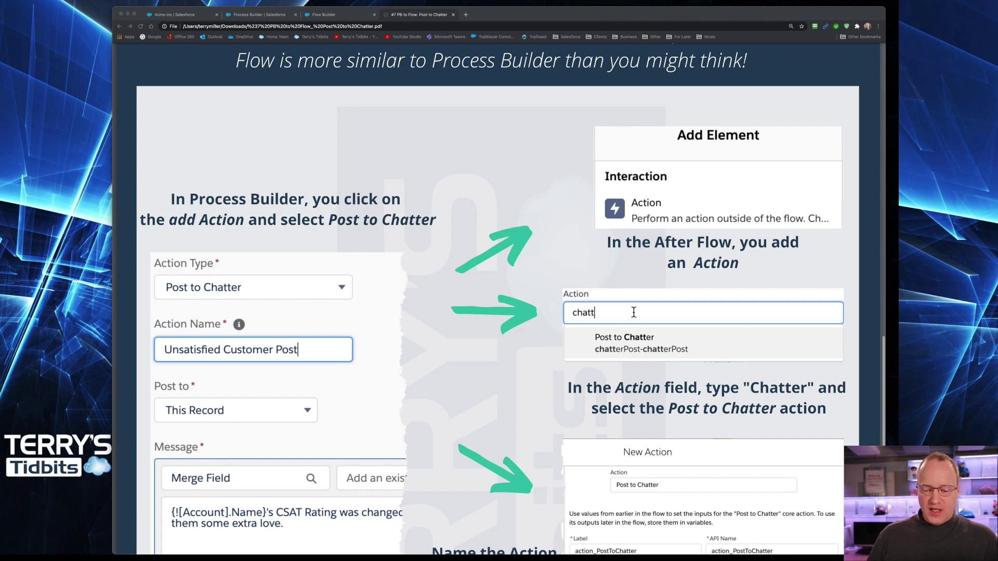
{"action": "key", "text": "space"}
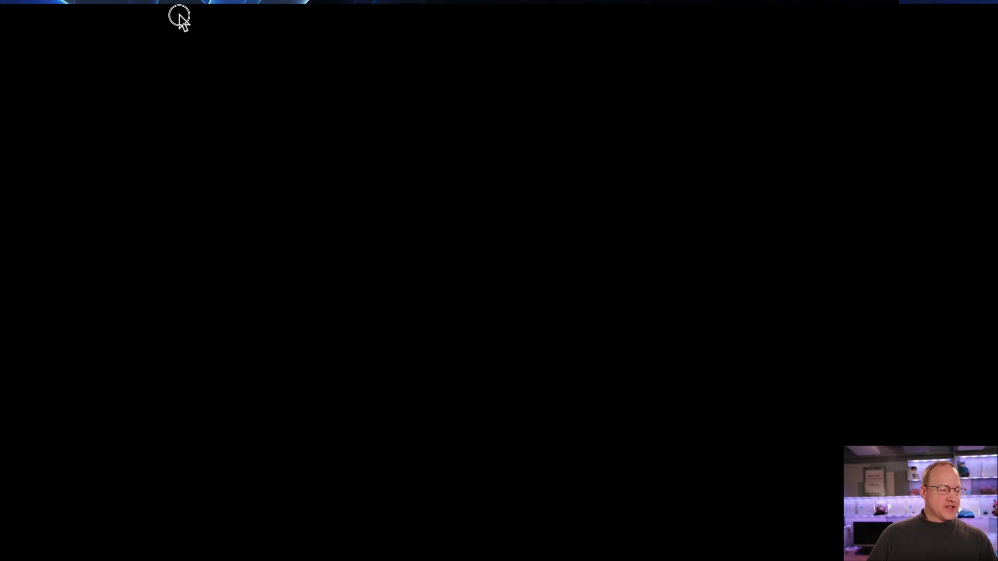
{"action": "left_click", "coordinate": [176, 15]}
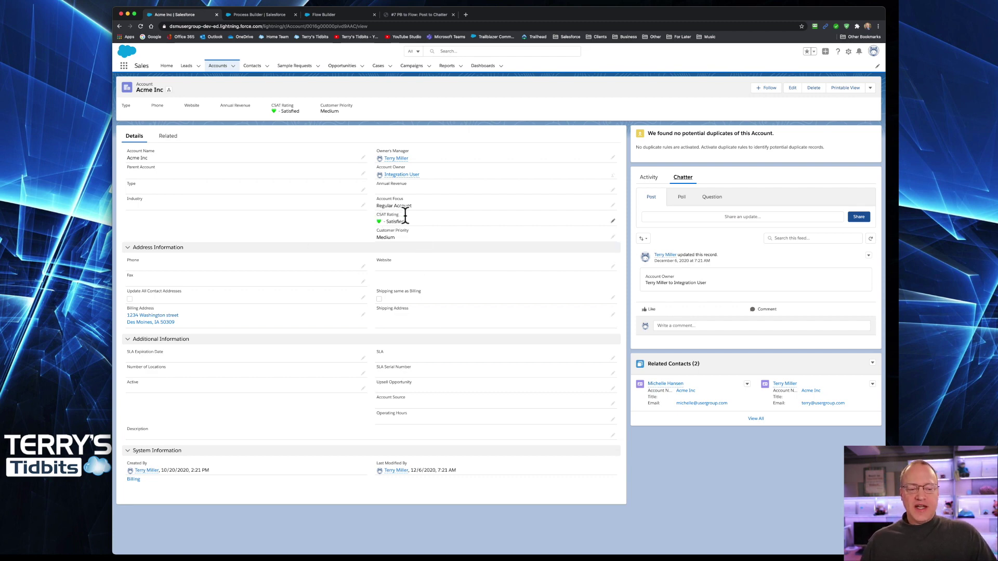
Check the Acme Inc CSAT Rating picklist values, then switch to the Process Builder Account Automations
{"action": "left_click", "coordinate": [613, 221]}
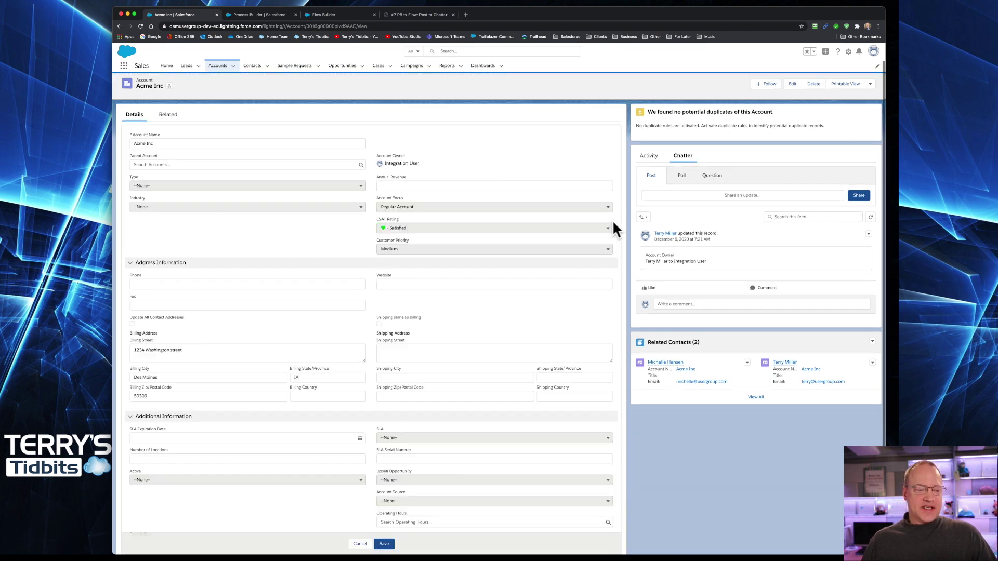
{"action": "left_click", "coordinate": [600, 228]}
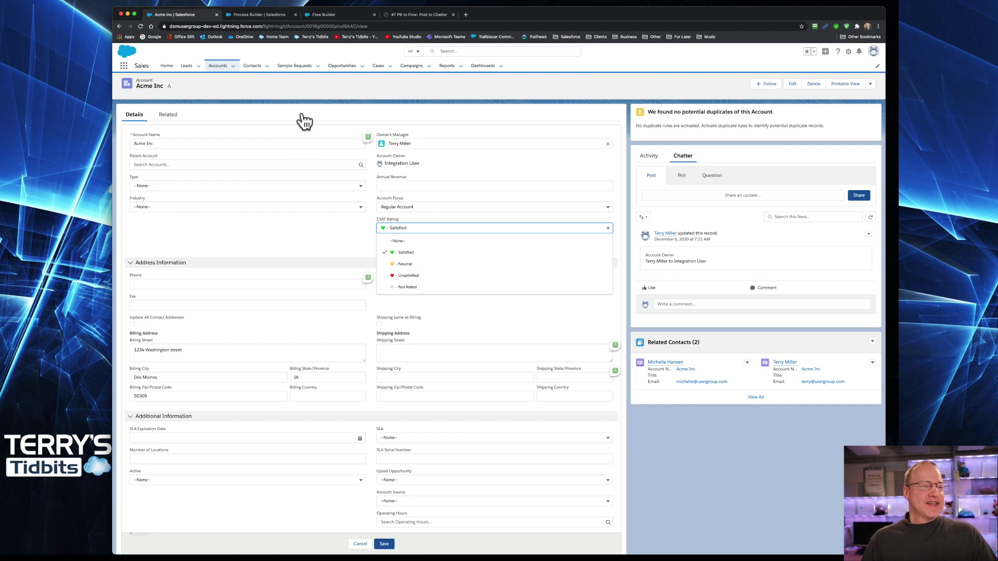
{"action": "left_click", "coordinate": [258, 14]}
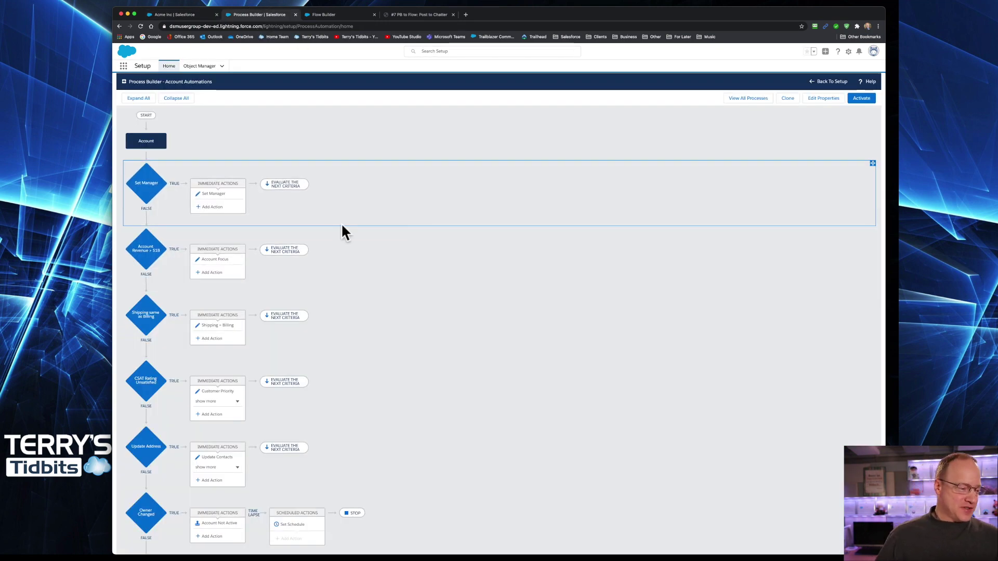
In the CSAT Rating Unsatisfied criterion, select the Chatter Post message and open Notify Owner's Manager
{"action": "left_click", "coordinate": [161, 387]}
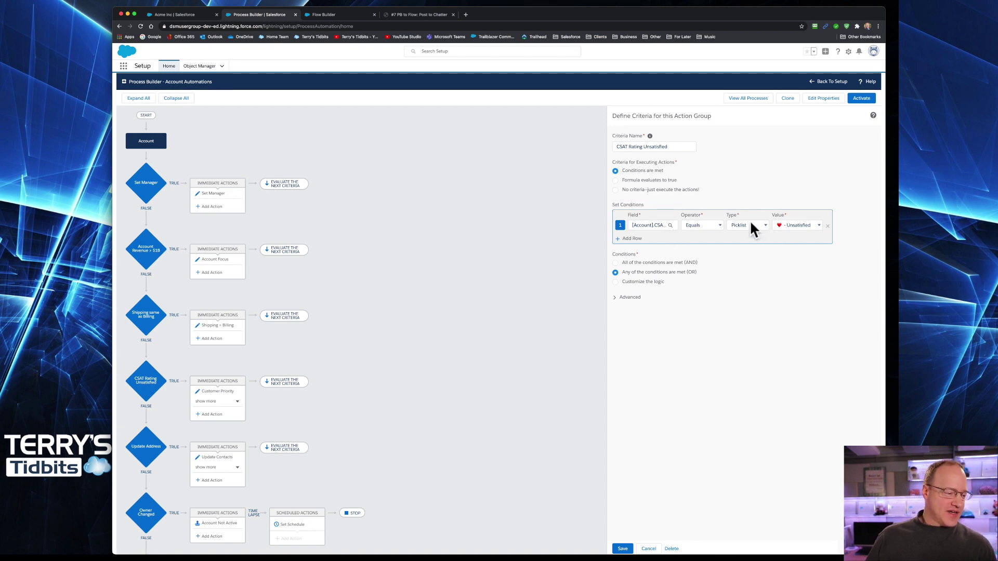
{"action": "left_click", "coordinate": [233, 403]}
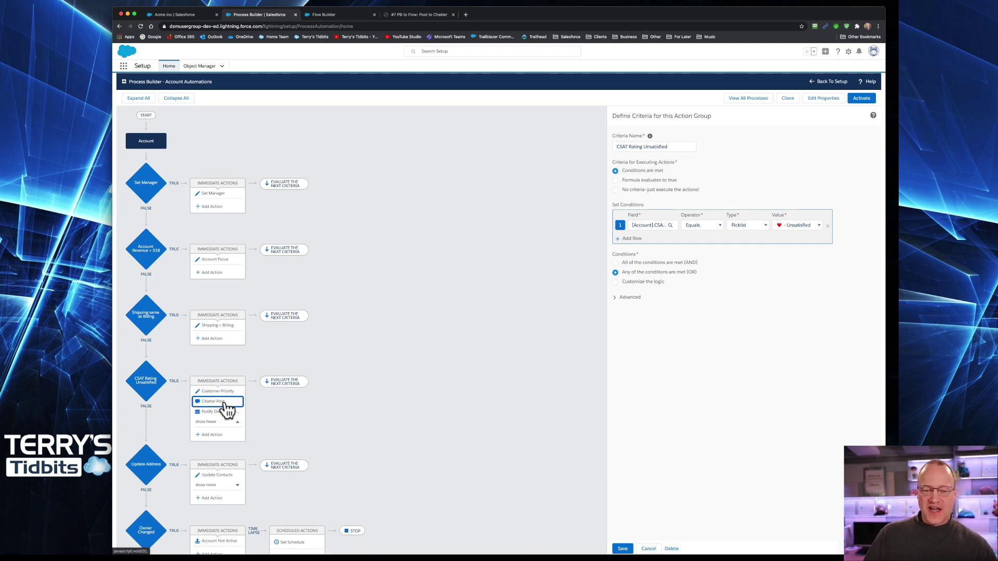
{"action": "left_click", "coordinate": [226, 404]}
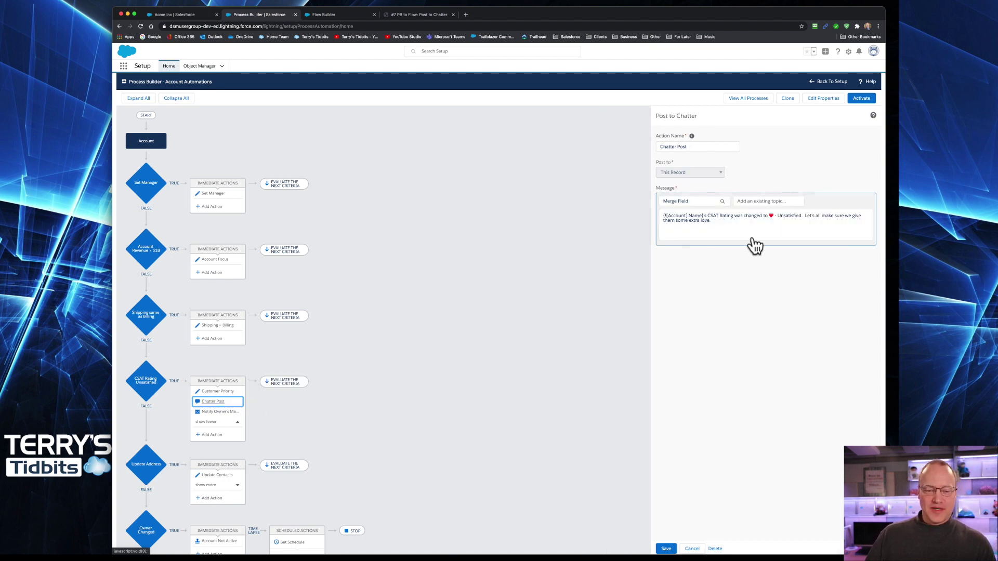
{"action": "left_click", "coordinate": [727, 229]}
{"action": "left_click_drag", "start_coordinate": [727, 230], "coordinate": [661, 217]}
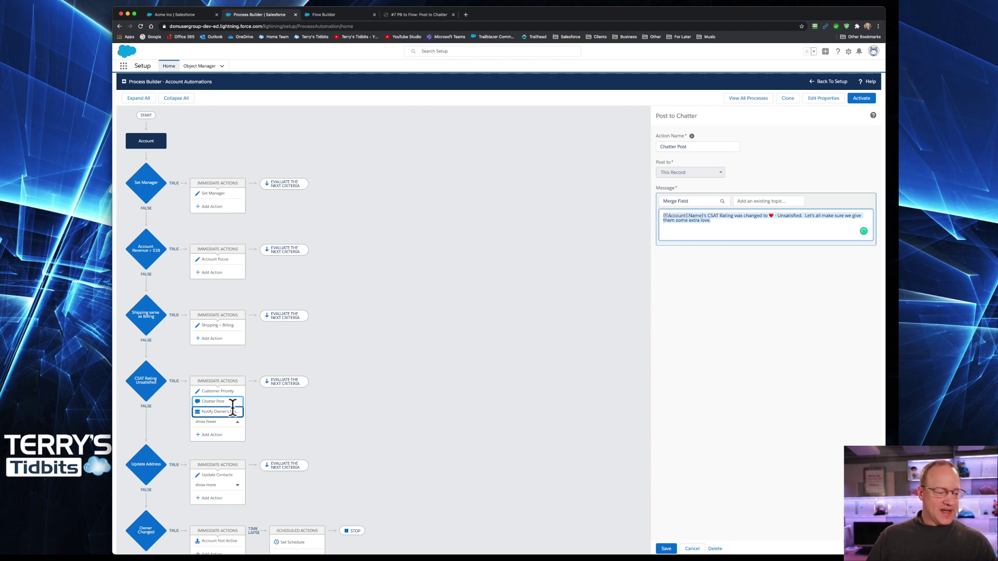
{"action": "left_click", "coordinate": [218, 414]}
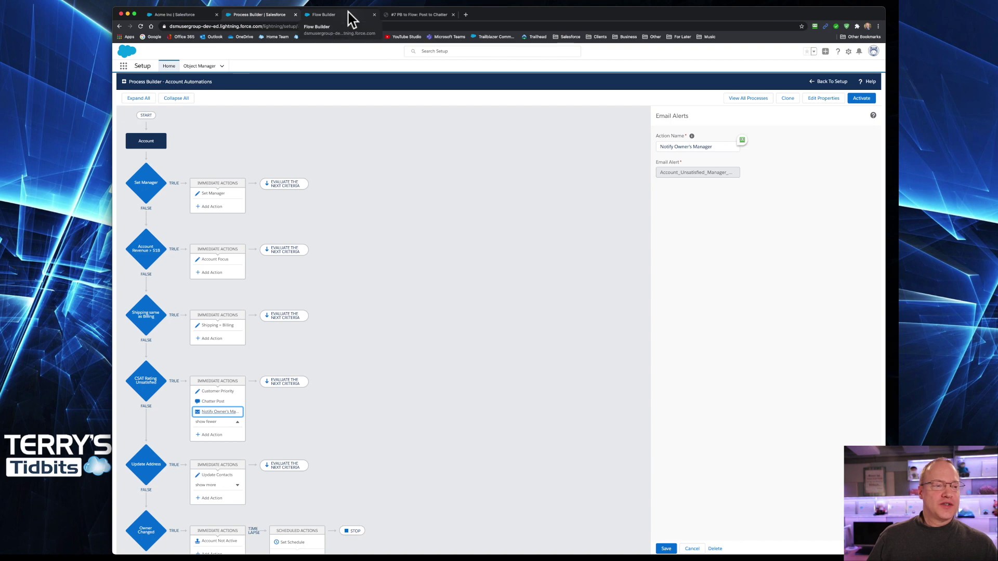
In the accountAfterRecordTriggerFlow canvas, bring up the decCSATRating decision's element options
{"action": "left_click", "coordinate": [333, 14]}
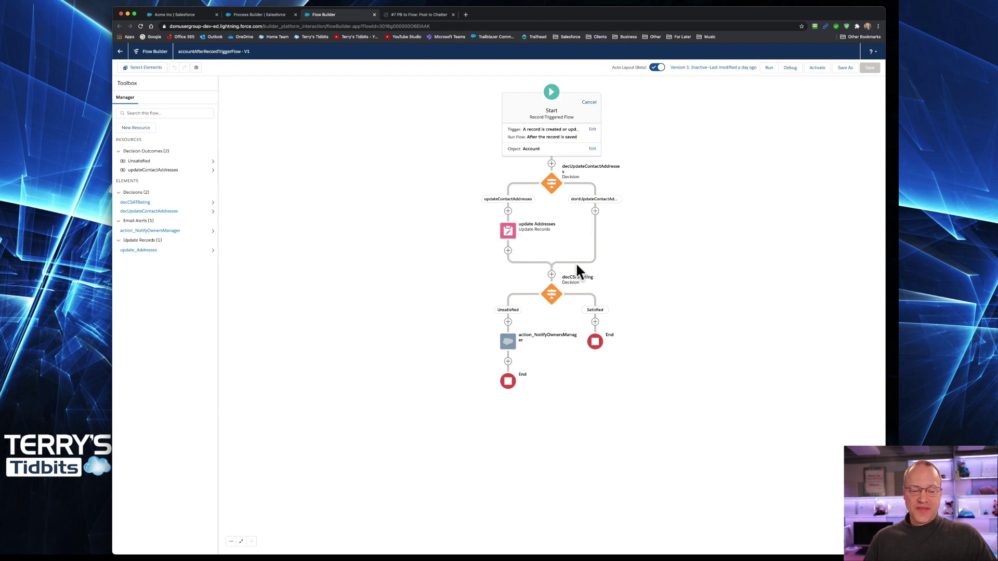
{"action": "left_click", "coordinate": [550, 295]}
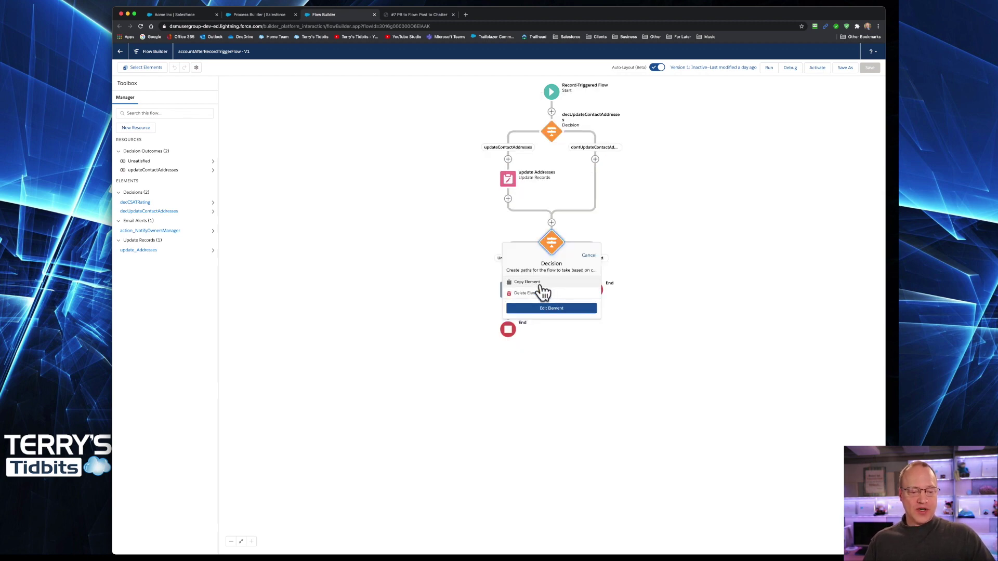
{"action": "left_click", "coordinate": [549, 312]}
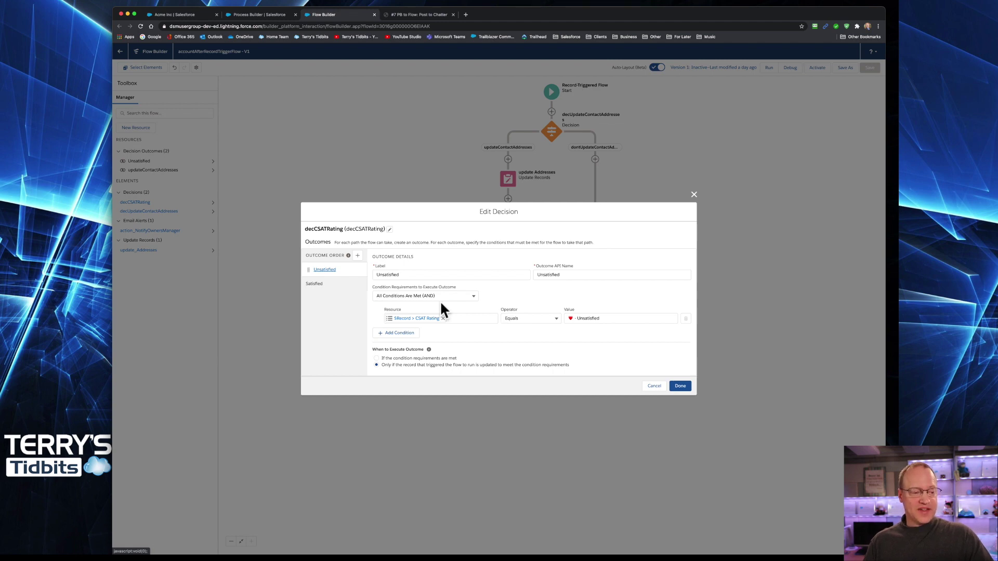
{"action": "left_click", "coordinate": [318, 284]}
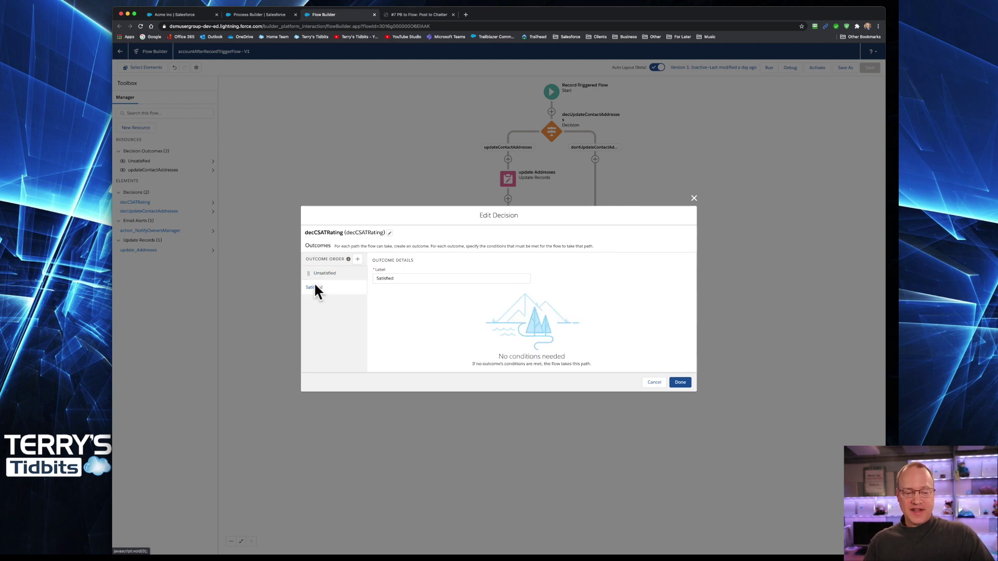
{"action": "left_click", "coordinate": [681, 382]}
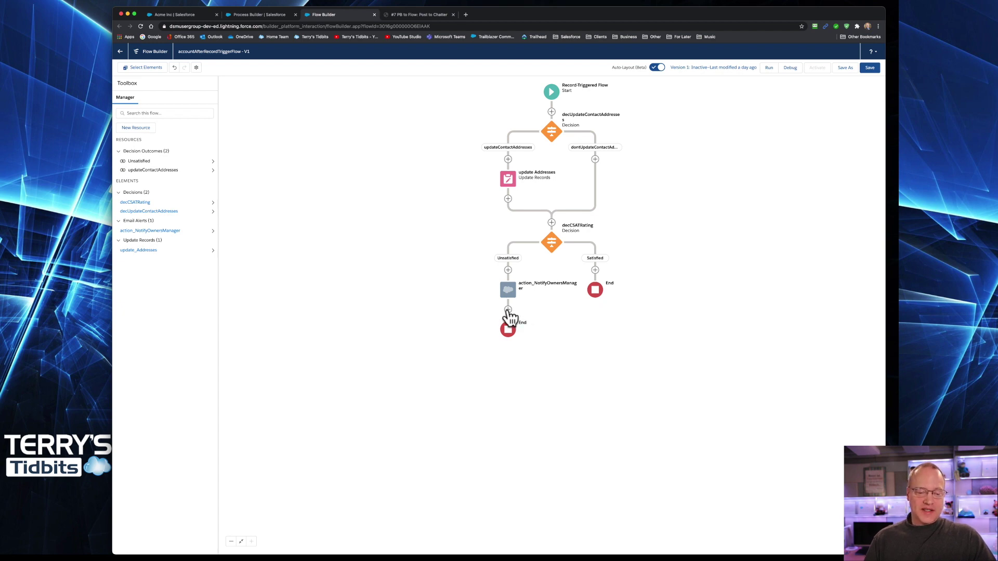
Add a Post to Chatter action after action_NotifyOwnersManager, finding it by searching 'chatt'
{"action": "left_click", "coordinate": [508, 310]}
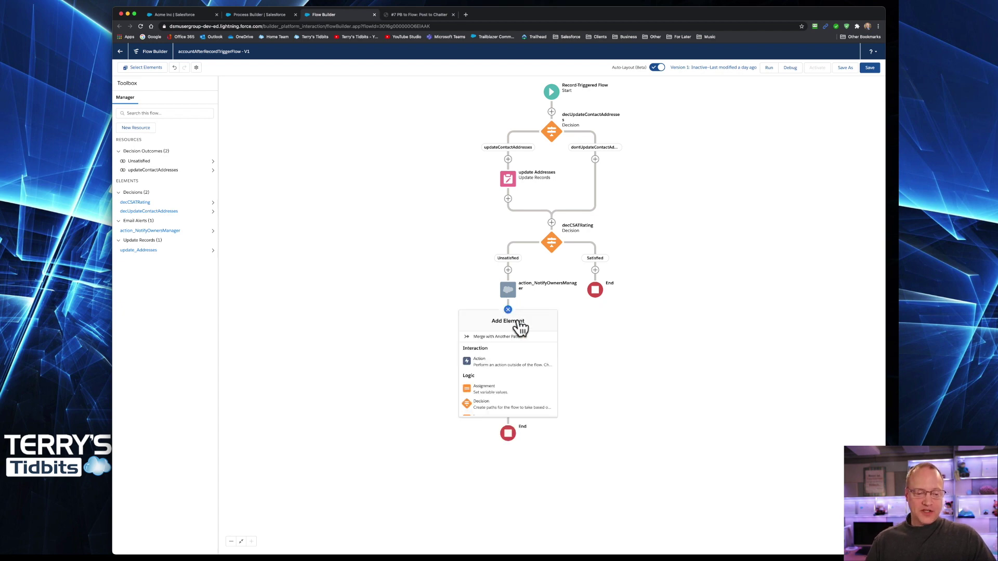
{"action": "left_click", "coordinate": [512, 367]}
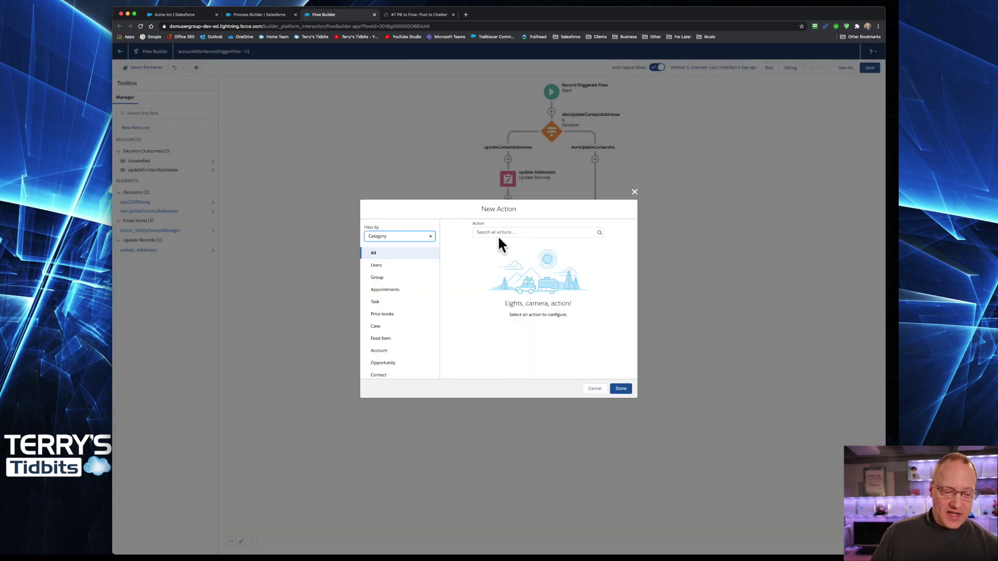
{"action": "left_click", "coordinate": [498, 234]}
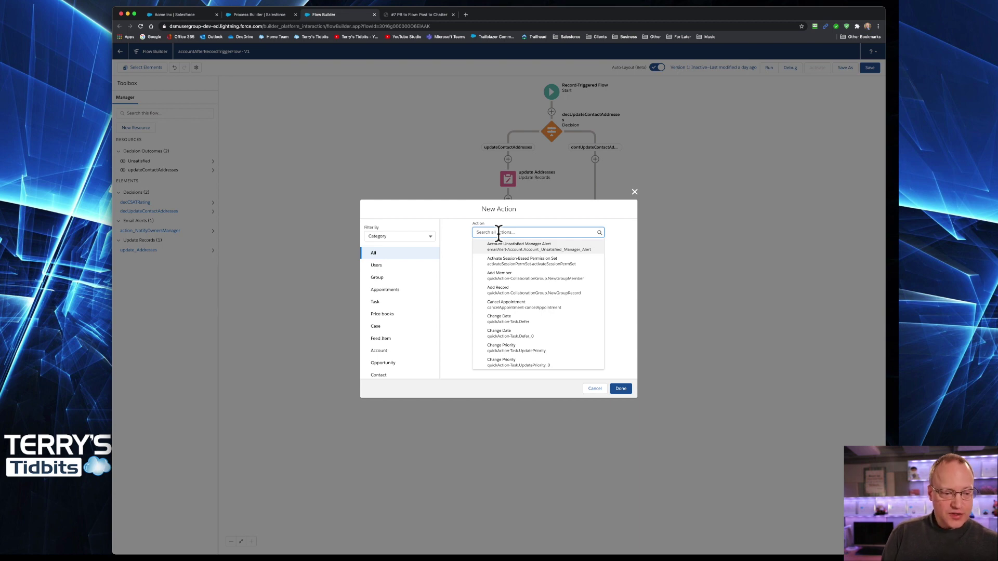
{"action": "type", "text": "chatt"}
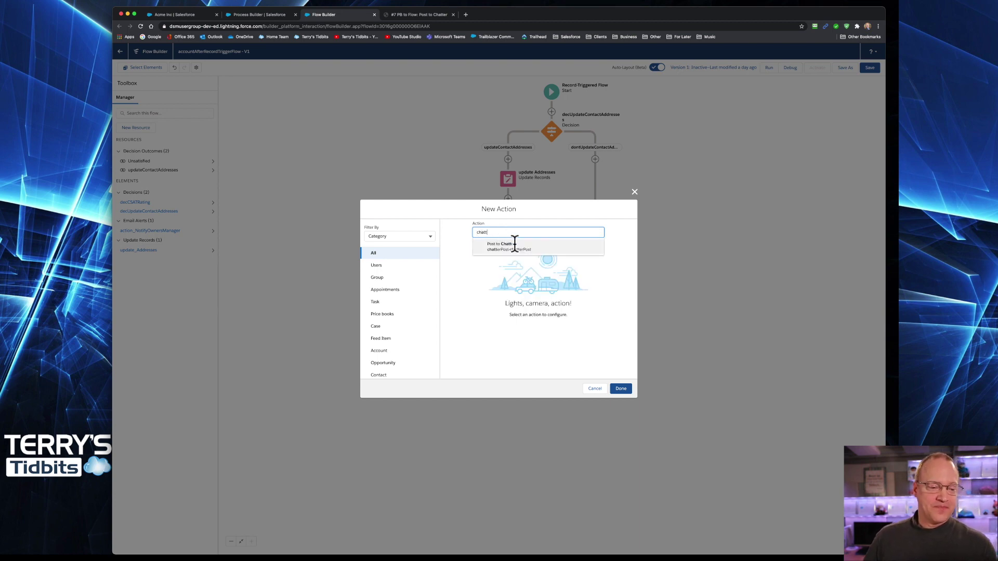
{"action": "left_click", "coordinate": [518, 251]}
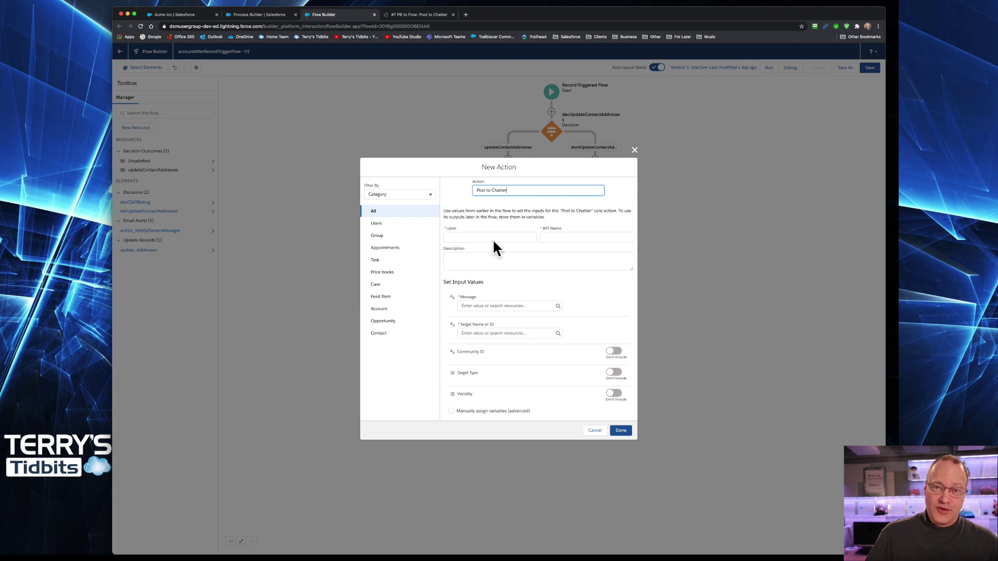
Enter action_PostToChatter as the action's Label so the API Name auto-fills identically
{"action": "left_click", "coordinate": [487, 238]}
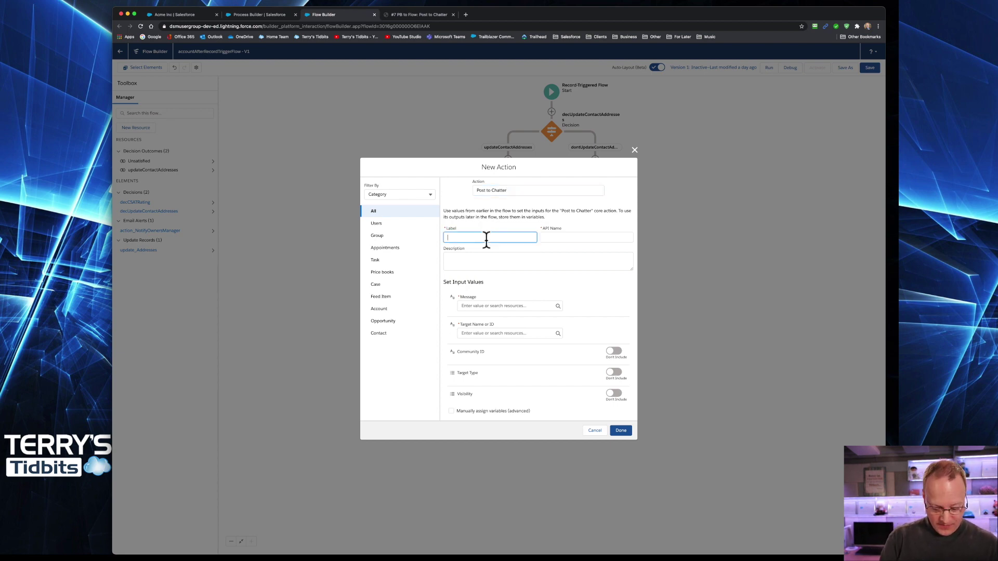
{"action": "type", "text": "action_PostT"}
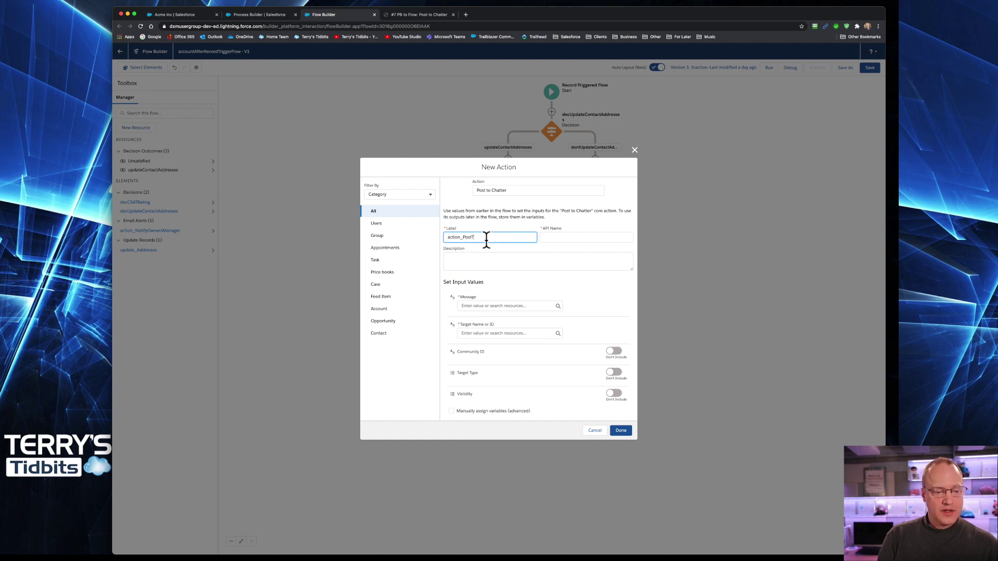
{"action": "type", "text": "oCha"}
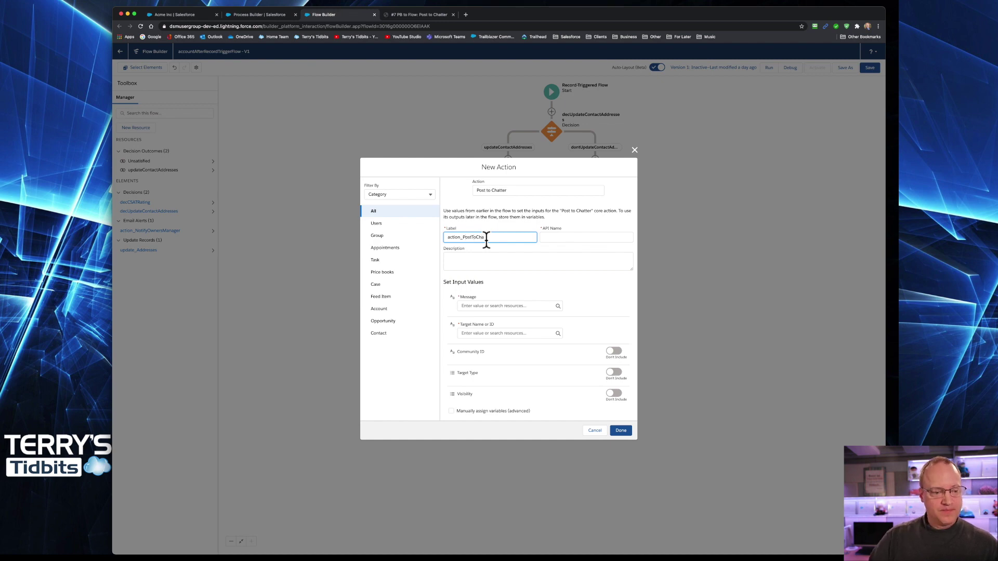
{"action": "type", "text": "tter"}
{"action": "key", "text": "Tab"}
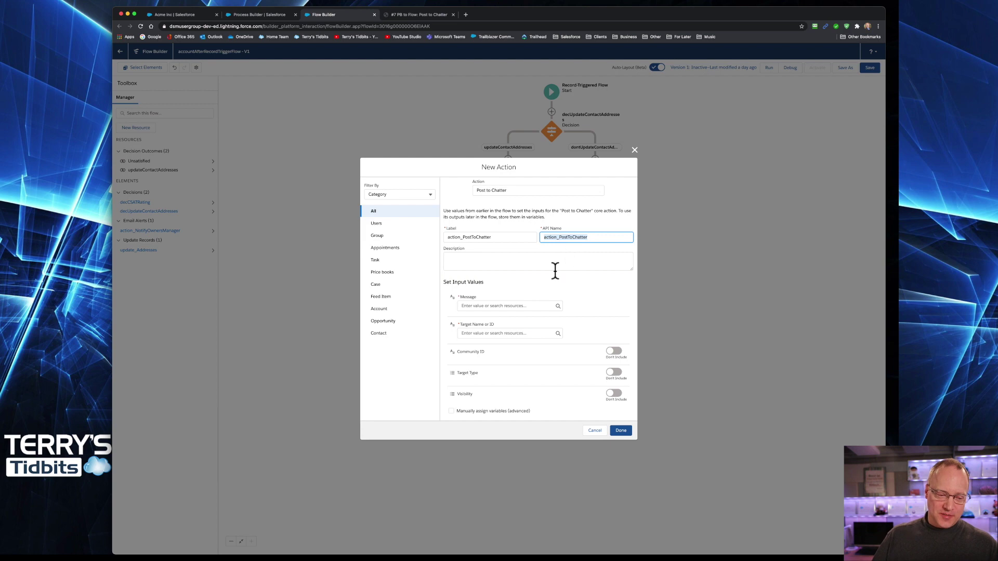
Paste the copied Chatter text into Message and compare it with the Process Builder Chatter Post
{"action": "left_click", "coordinate": [497, 306]}
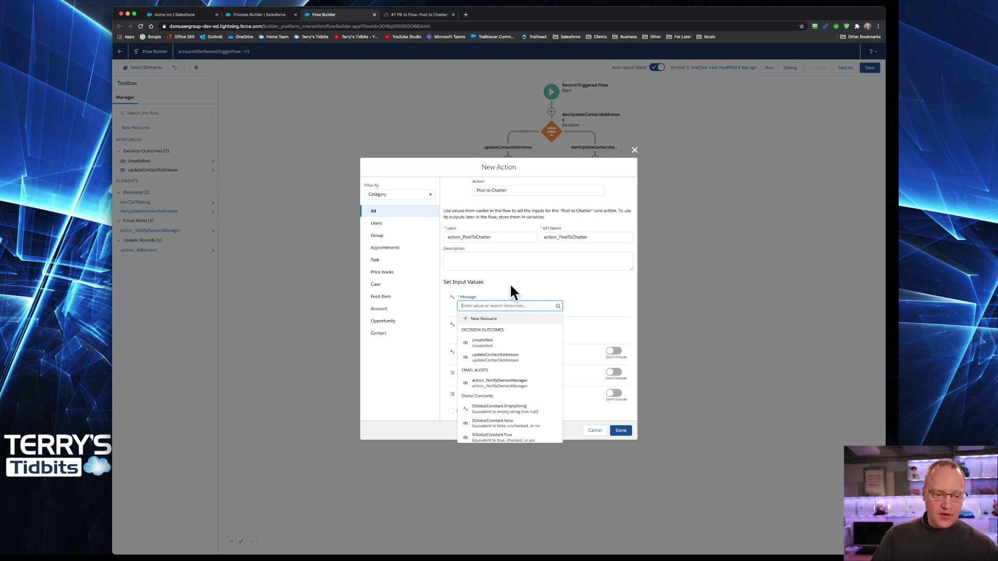
{"action": "key", "text": "super+v"}
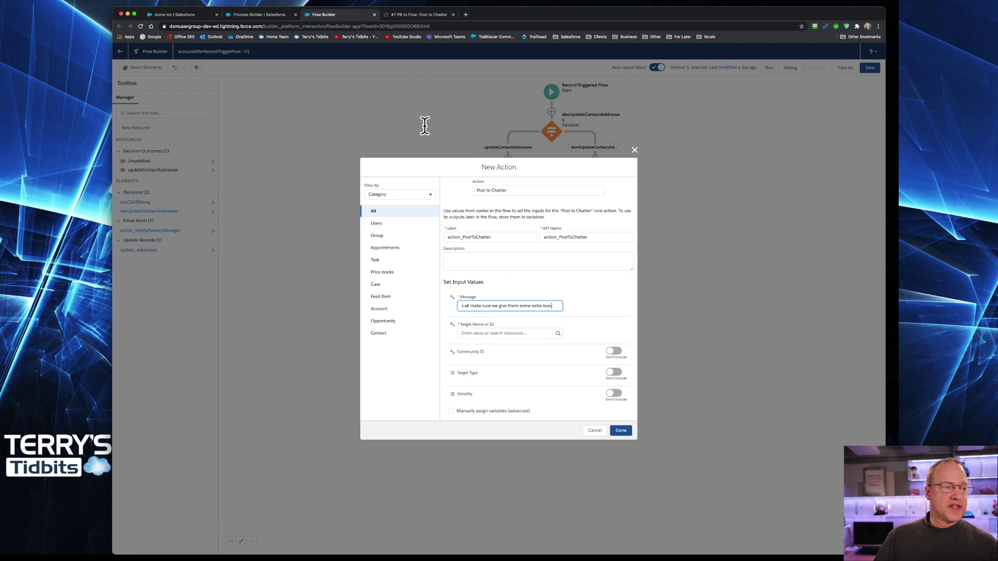
{"action": "left_click", "coordinate": [252, 14]}
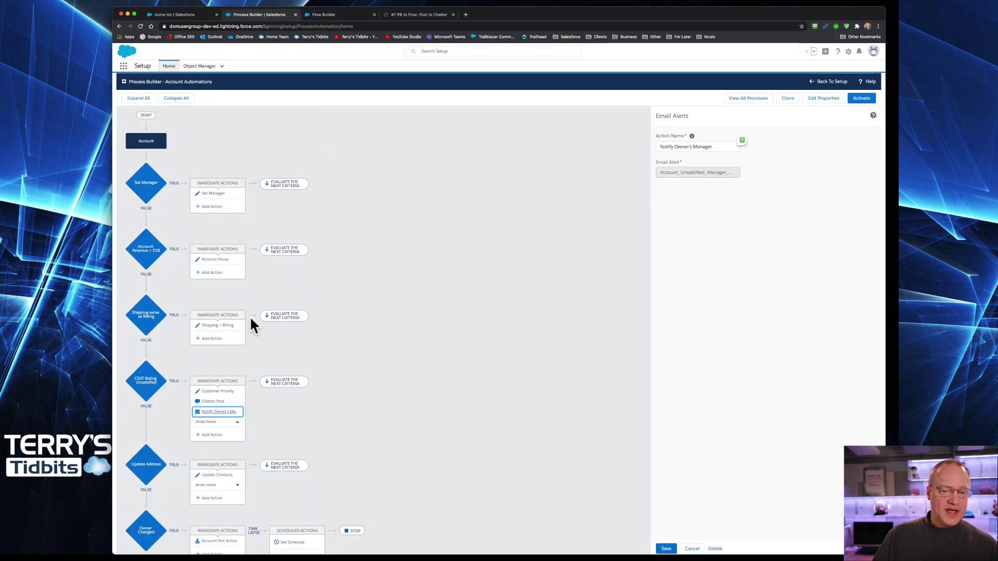
{"action": "left_click", "coordinate": [217, 402]}
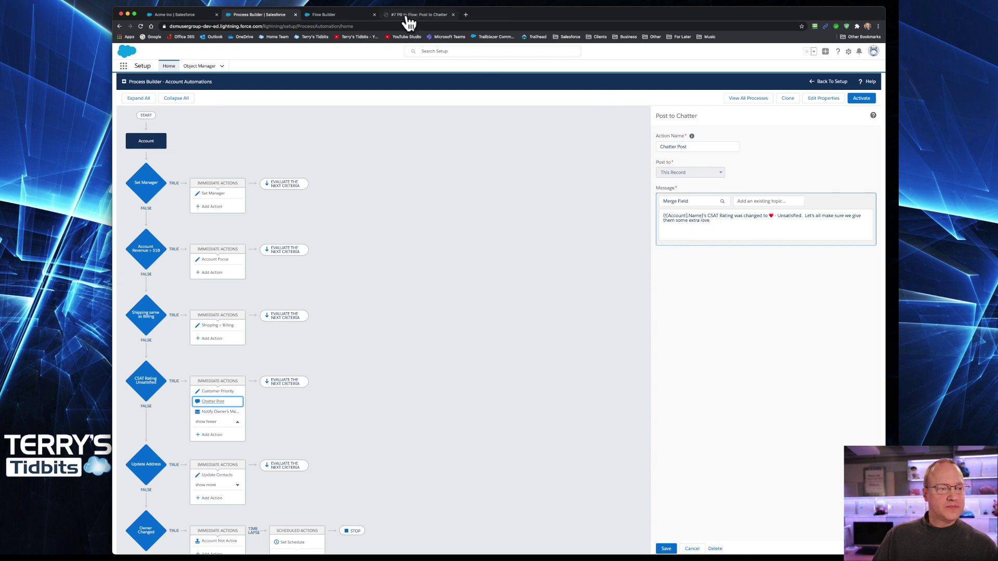
{"action": "left_click", "coordinate": [344, 15]}
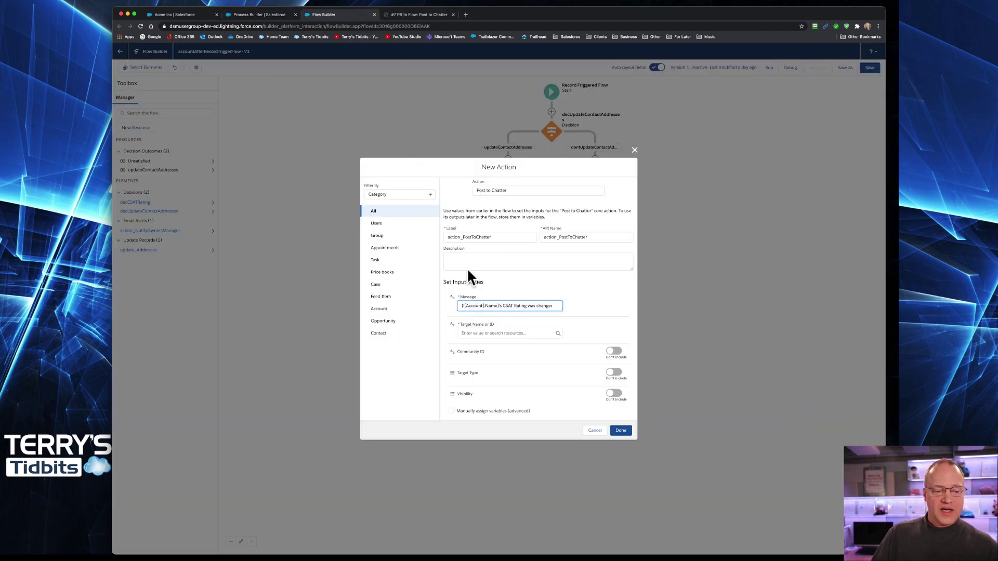
Cut the {![Account].Name}'s prefix so Message reads 'CSAT Rating was changed to ❤️ Unsatisfied.'
{"action": "left_click", "coordinate": [499, 306]}
{"action": "left_click_drag", "start_coordinate": [499, 305], "coordinate": [459, 306]}
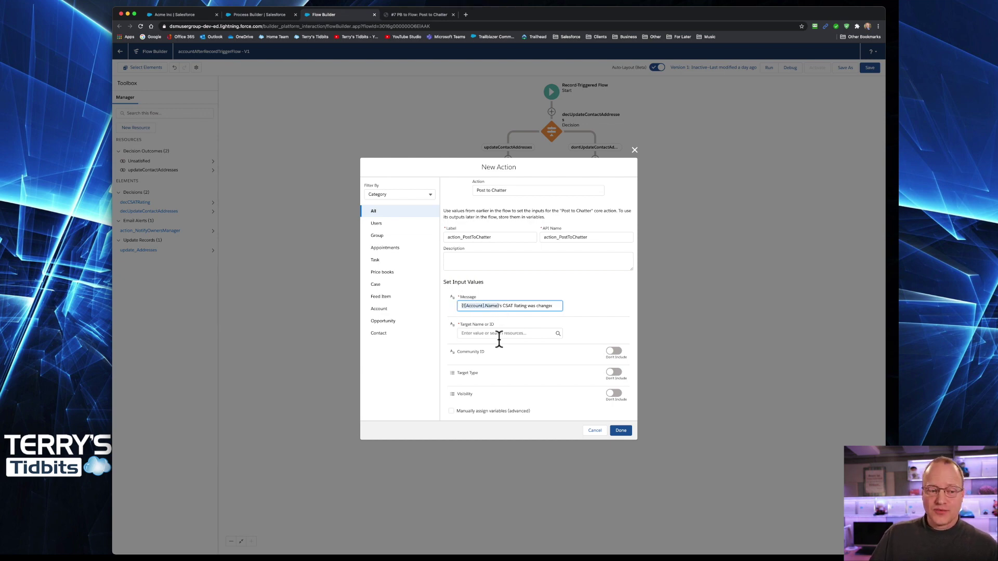
{"action": "left_click", "coordinate": [473, 305]}
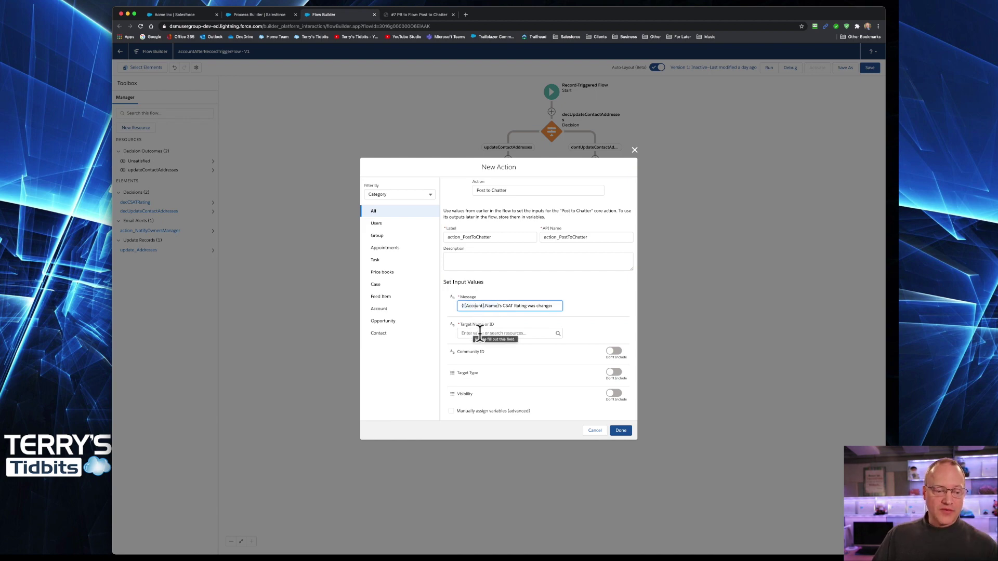
{"action": "left_click", "coordinate": [501, 305]}
{"action": "type", "text": "'s"}
{"action": "left_click", "coordinate": [475, 306]}
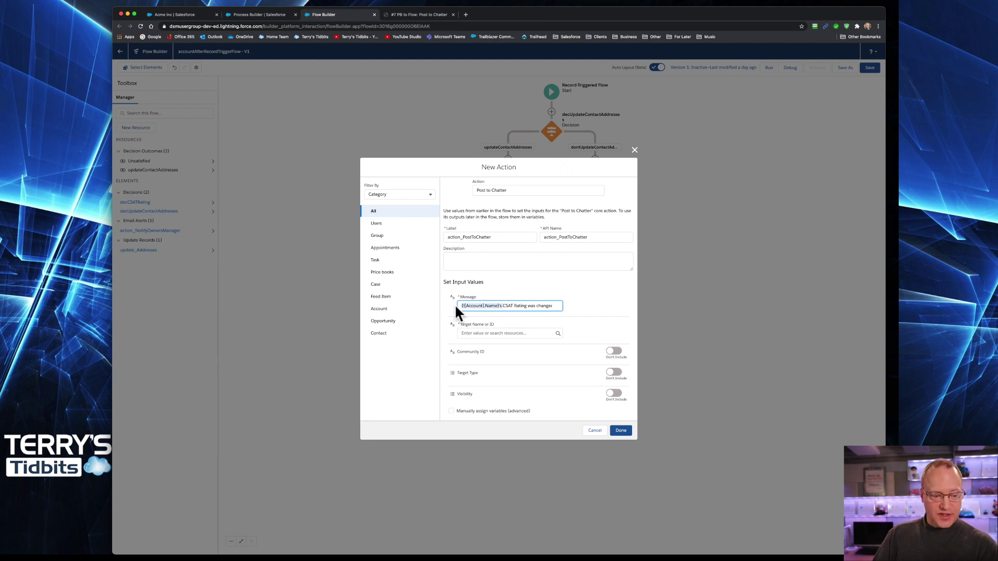
{"action": "key", "text": "super+x"}
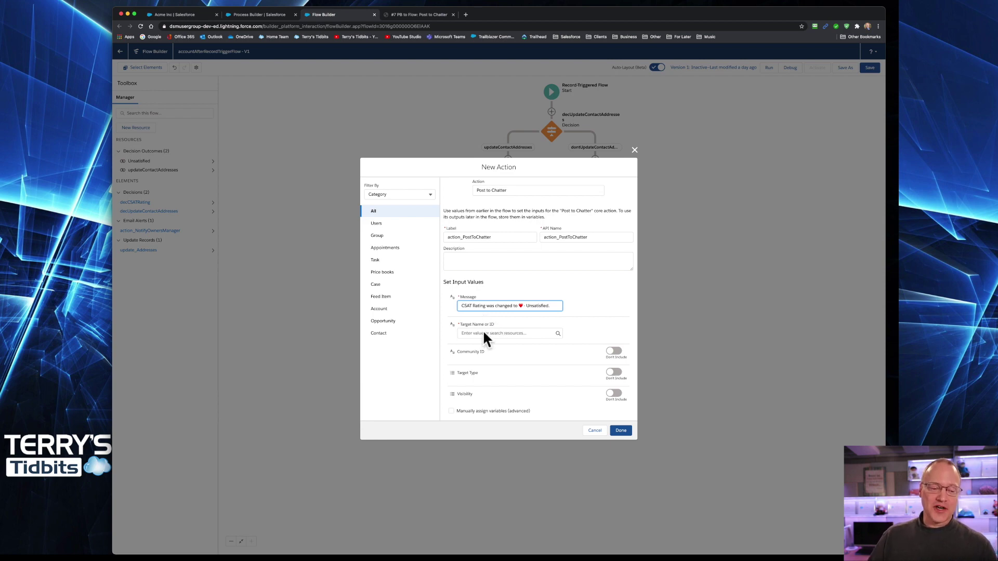
Set Target Name or ID to {!$Record.Id} and add action_PostToChatter after the email alert
{"action": "left_click", "coordinate": [482, 333]}
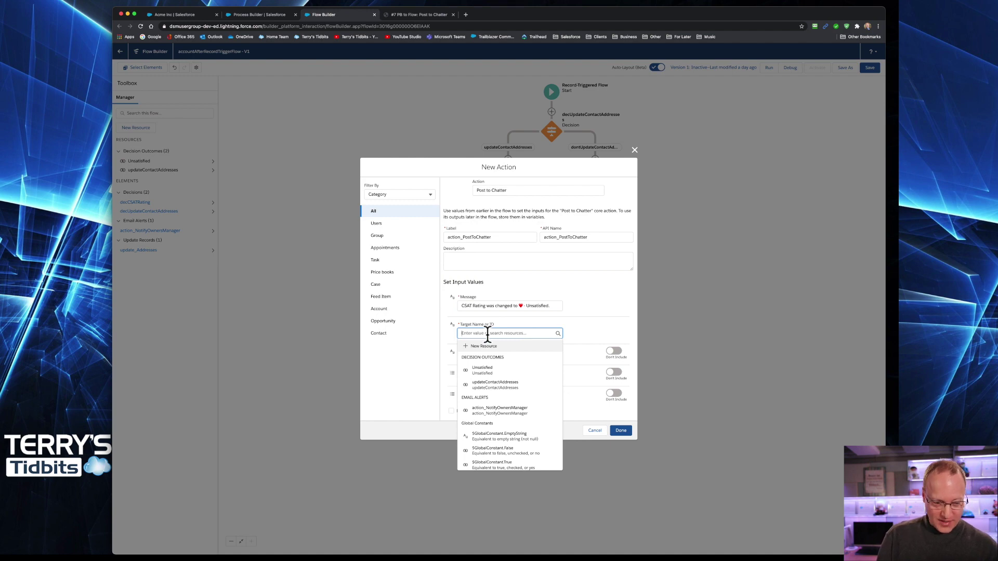
{"action": "type", "text": "$rec"}
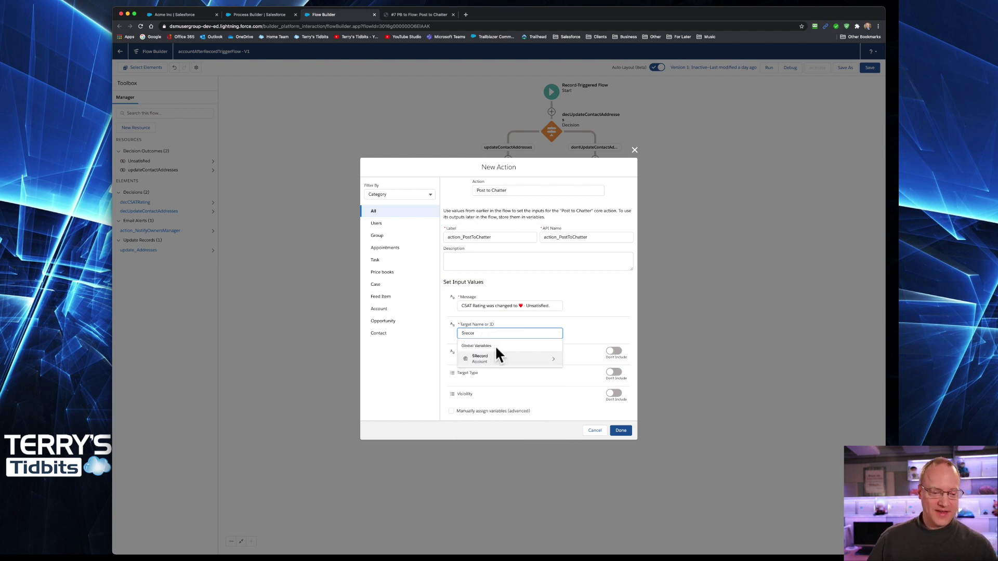
{"action": "type", "text": "or"}
{"action": "left_click", "coordinate": [501, 359]}
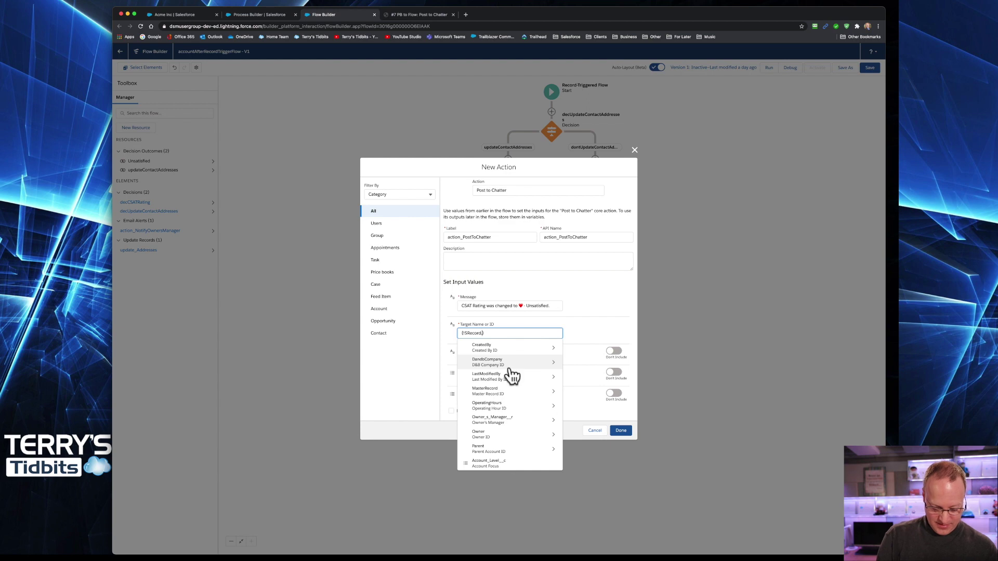
{"action": "type", "text": ".record i"}
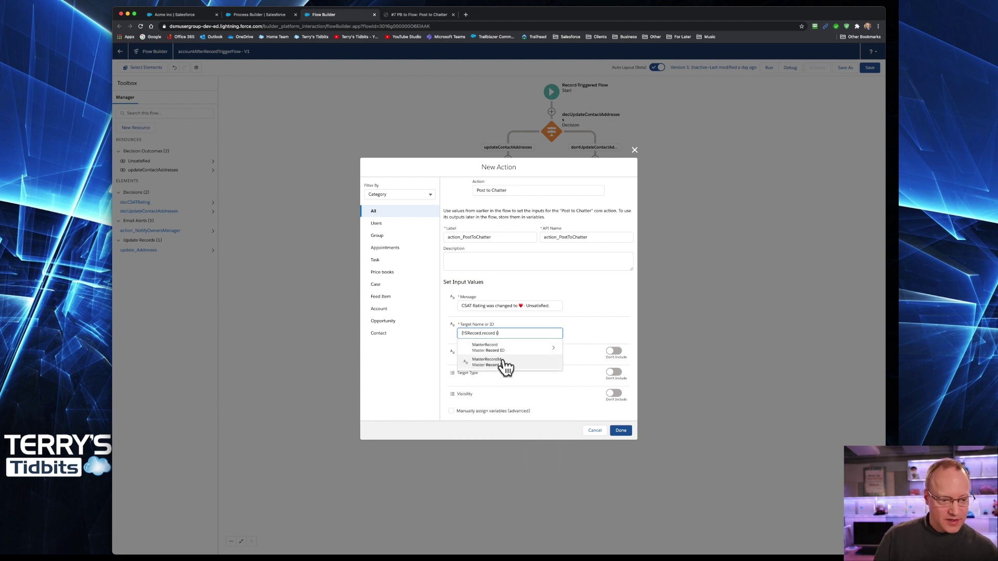
{"action": "key", "text": "BackSpace"}
{"action": "key", "text": "BackSpace"}
{"action": "key", "text": "BackSpace"}
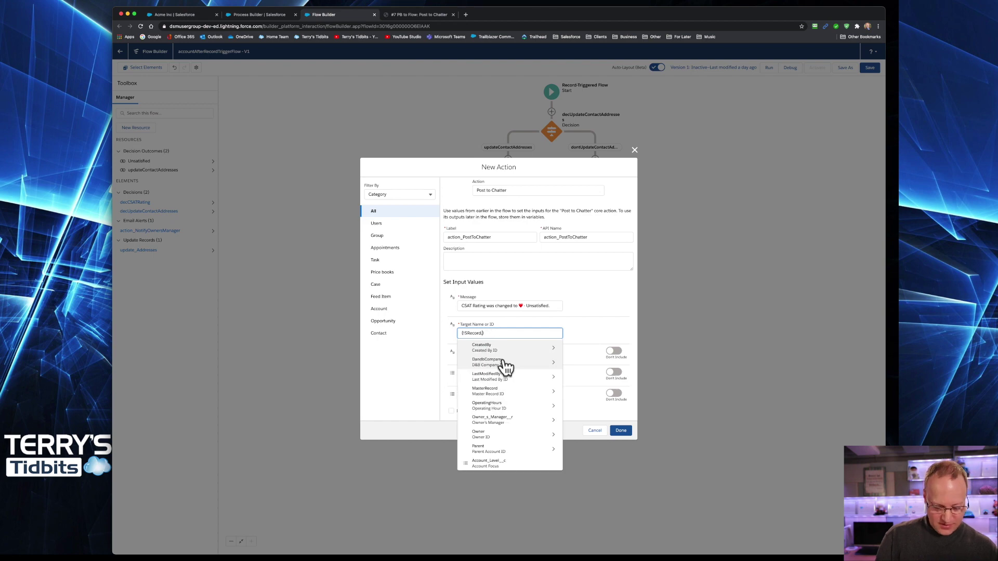
{"action": "type", "text": "Id"}
{"action": "scroll", "coordinate": [528, 439], "scroll_direction": "down", "scroll_amount": 3}
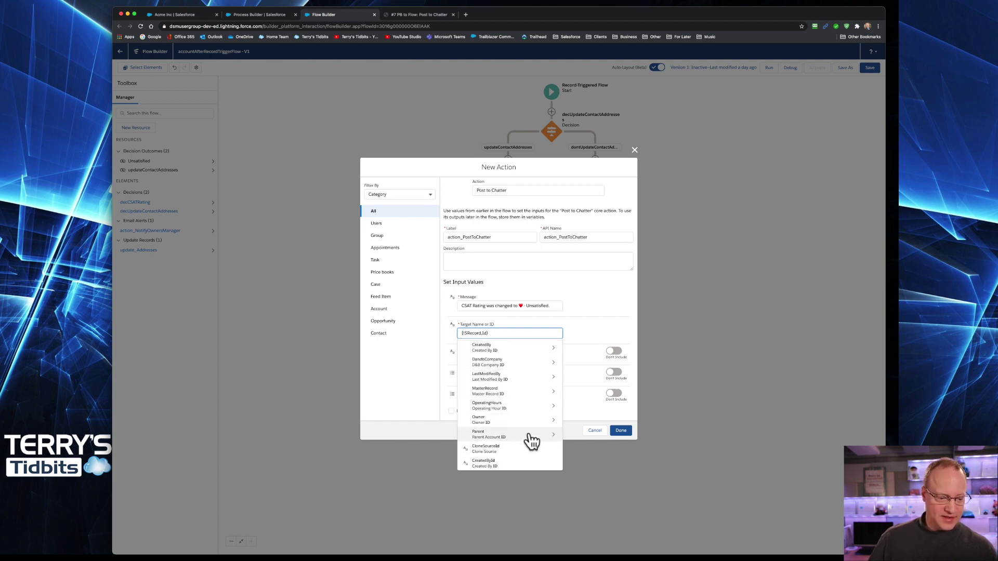
{"action": "left_click", "coordinate": [476, 421]}
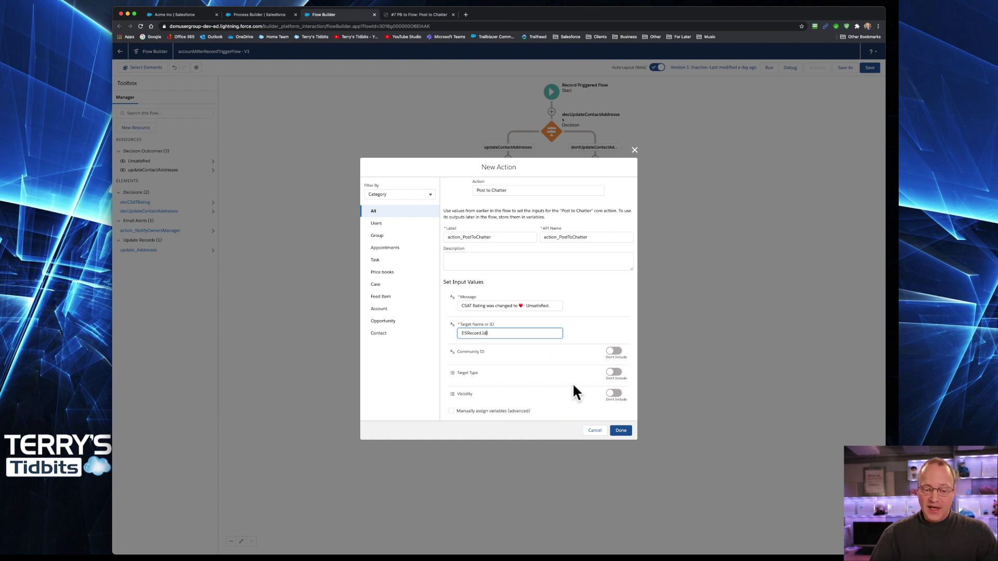
{"action": "left_click", "coordinate": [621, 431]}
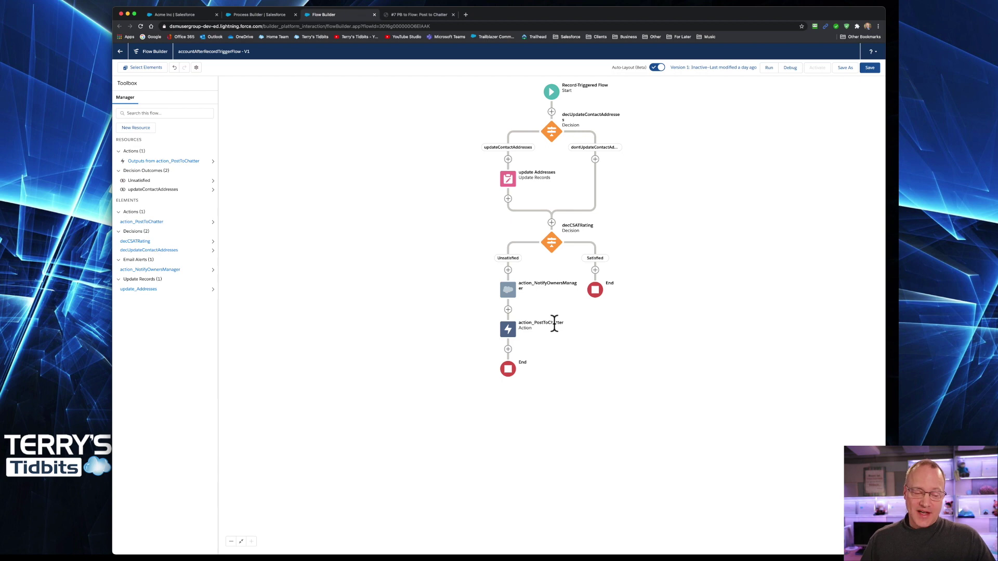
Reopen action_PostToChatter for editing and clear all text from its Message value
{"action": "left_click", "coordinate": [509, 336]}
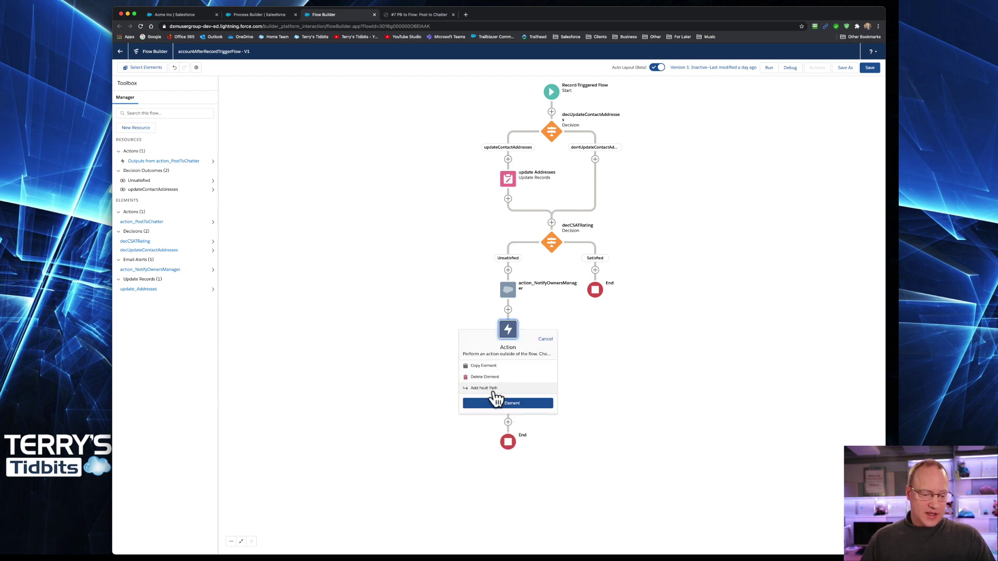
{"action": "left_click", "coordinate": [502, 411]}
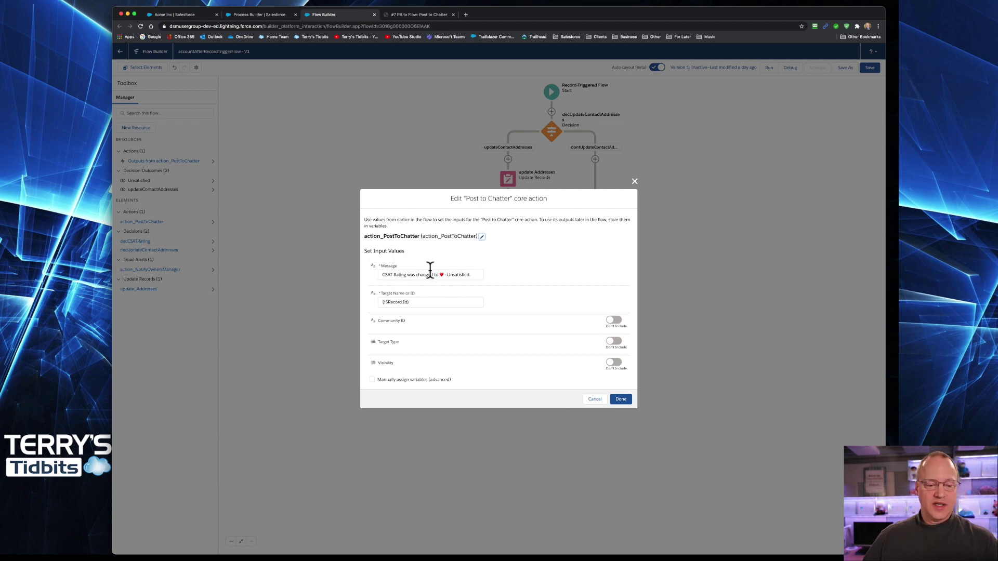
{"action": "left_click", "coordinate": [396, 275]}
{"action": "key", "text": "super+a"}
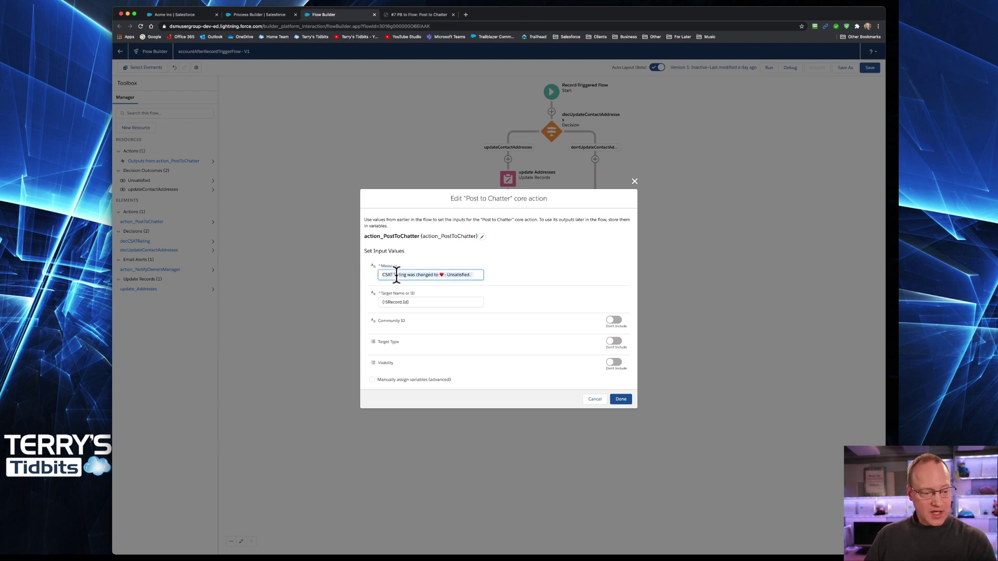
{"action": "key", "text": "BackSpace"}
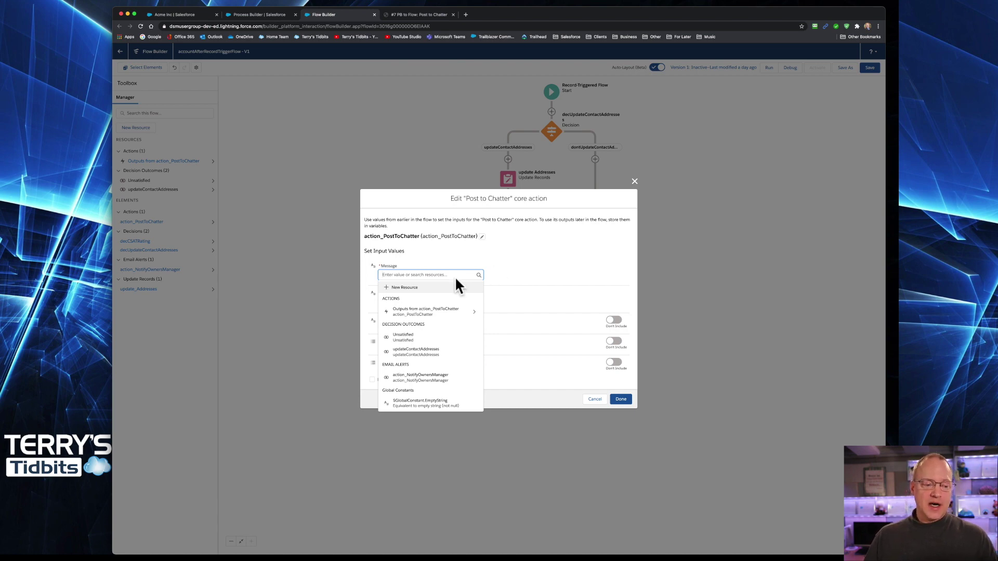
Create a new Text Template resource for the message with API name tt_ChatterPost
{"action": "left_click", "coordinate": [402, 288]}
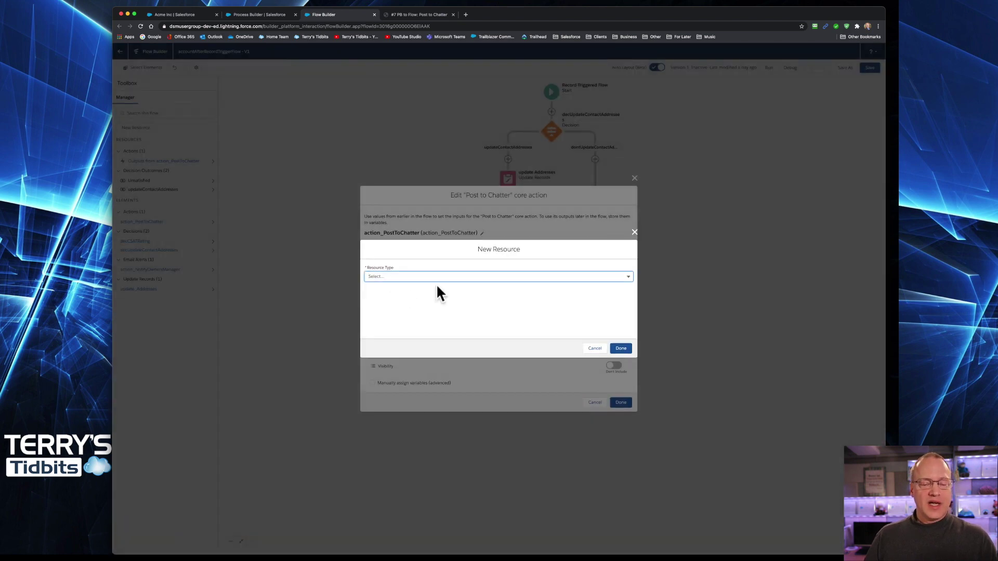
{"action": "left_click", "coordinate": [417, 277]}
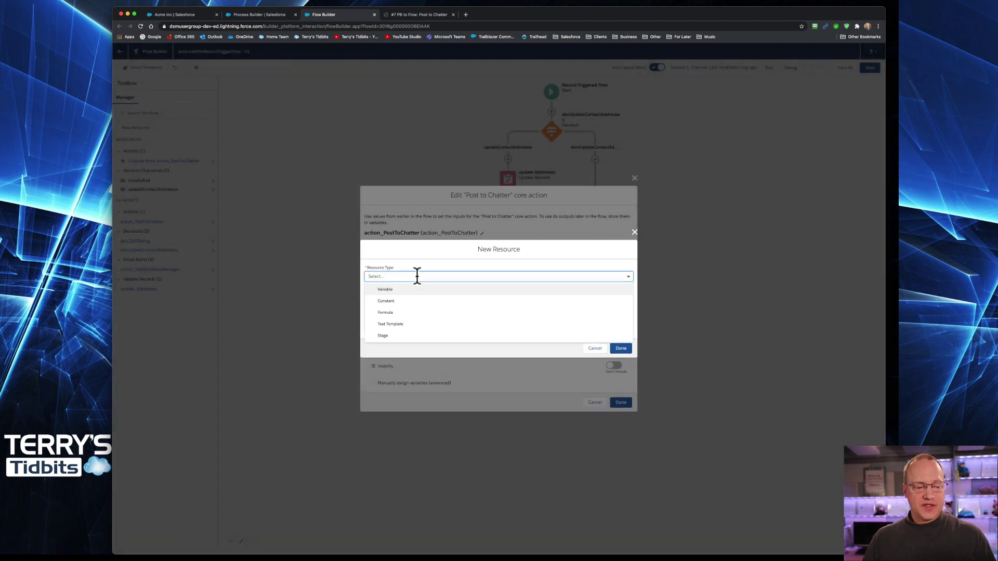
{"action": "left_click", "coordinate": [397, 324]}
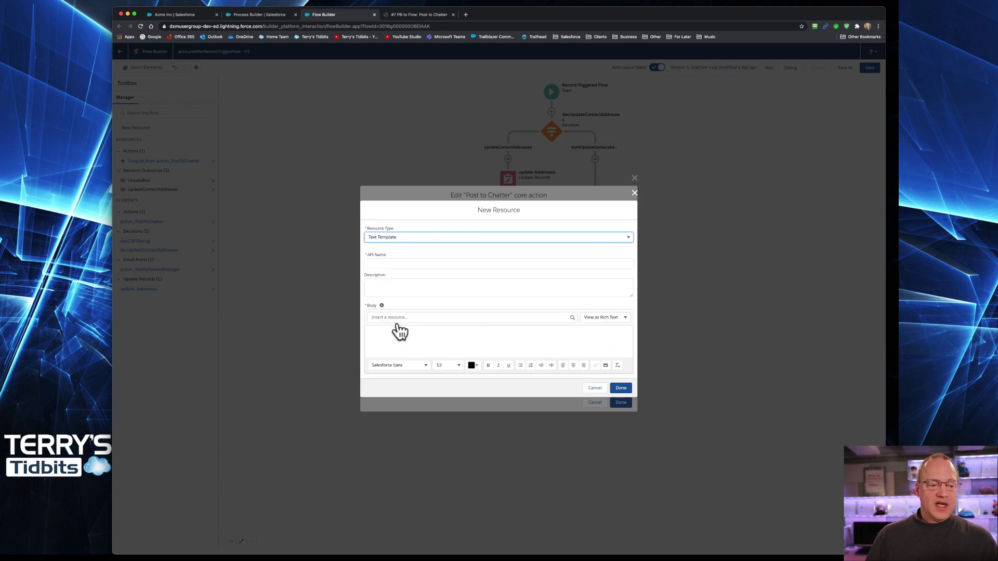
{"action": "left_click", "coordinate": [382, 268]}
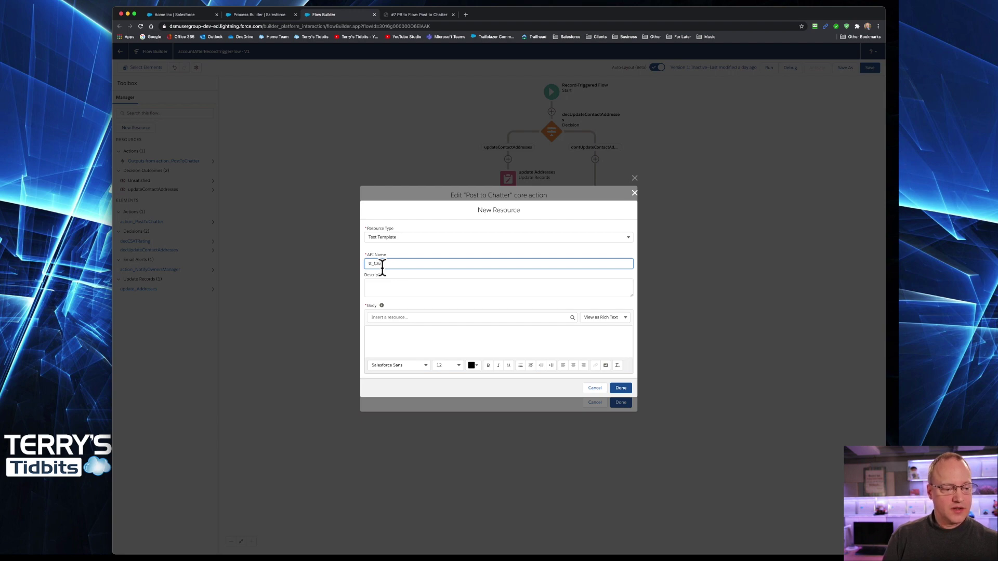
{"action": "type", "text": "tt_ChatterPost"}
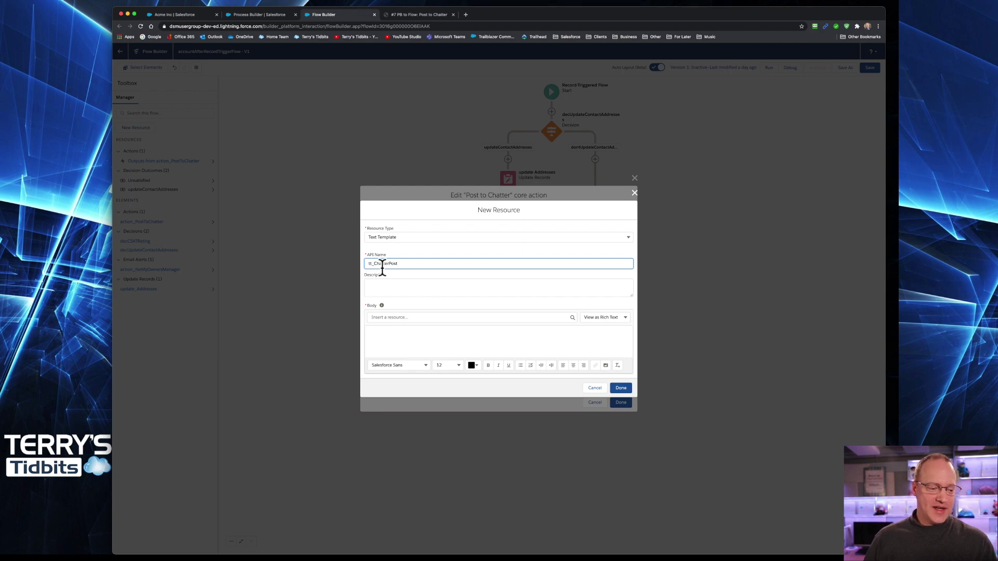
{"action": "left_click", "coordinate": [422, 349]}
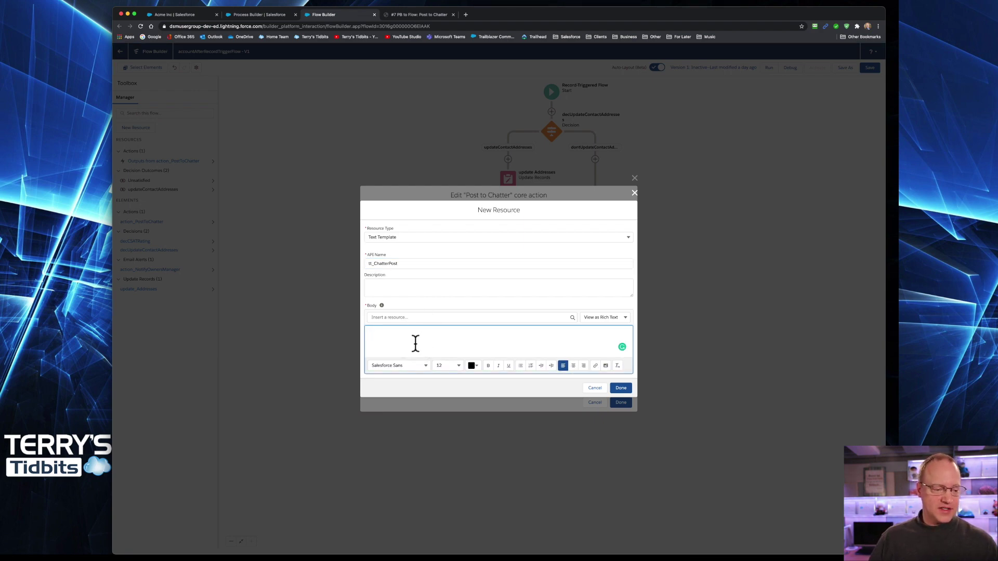
Paste the CSAT Rating Unsatisfied message into the template body and delete its leading {!Account.Name} merge field
{"action": "key", "text": "super+b"}
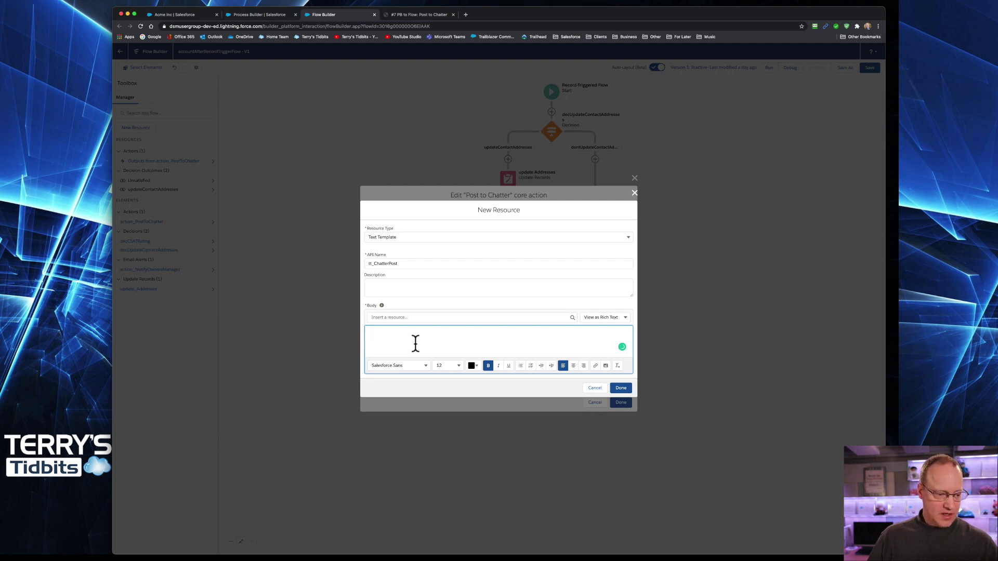
{"action": "type", "text": "{!$Account.Name}'s CSAT Rating was changed to ❤ - Unsatisfied. Let's all make sure we give them some extra love."}
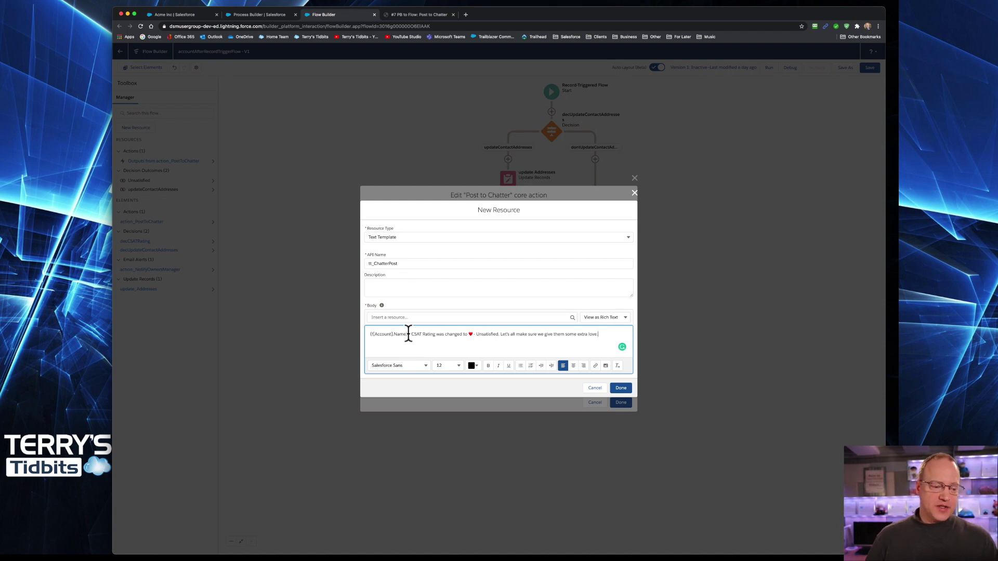
{"action": "left_click", "coordinate": [406, 334]}
{"action": "left_click_drag", "start_coordinate": [407, 335], "coordinate": [365, 334]}
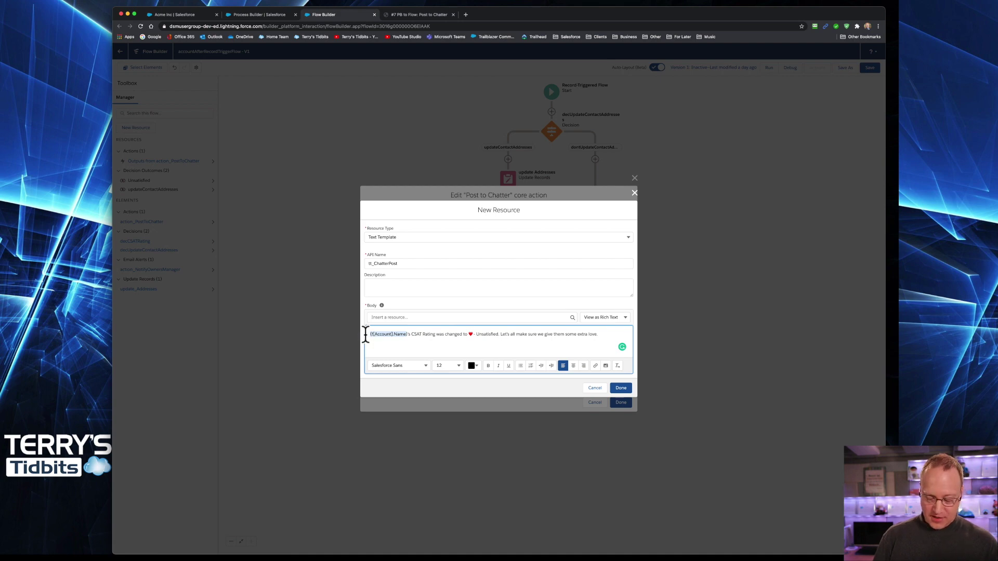
{"action": "key", "text": "BackSpace"}
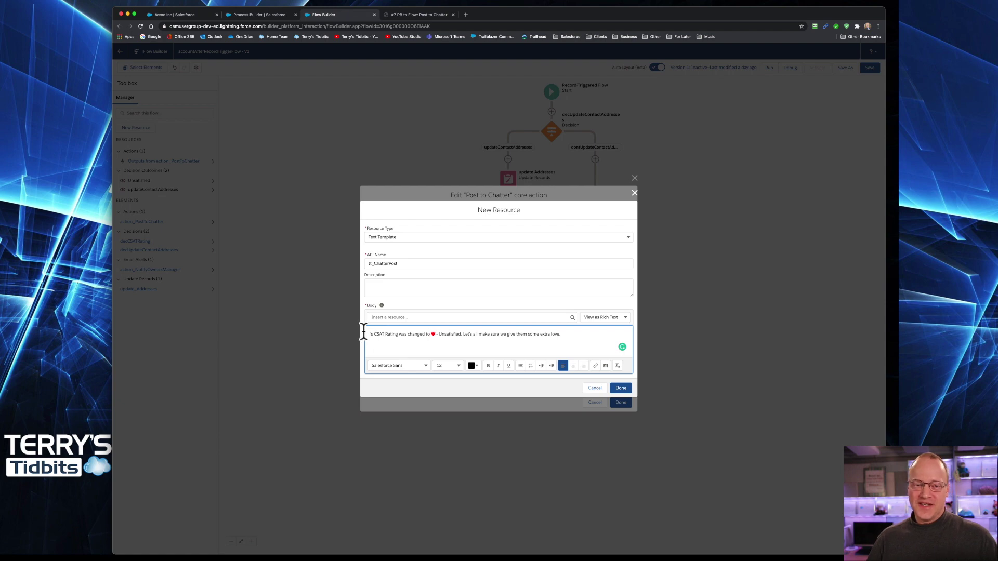
Insert the {!$Record.Name} merge field at the start of the tt_ChatterPost body
{"action": "left_click", "coordinate": [388, 316]}
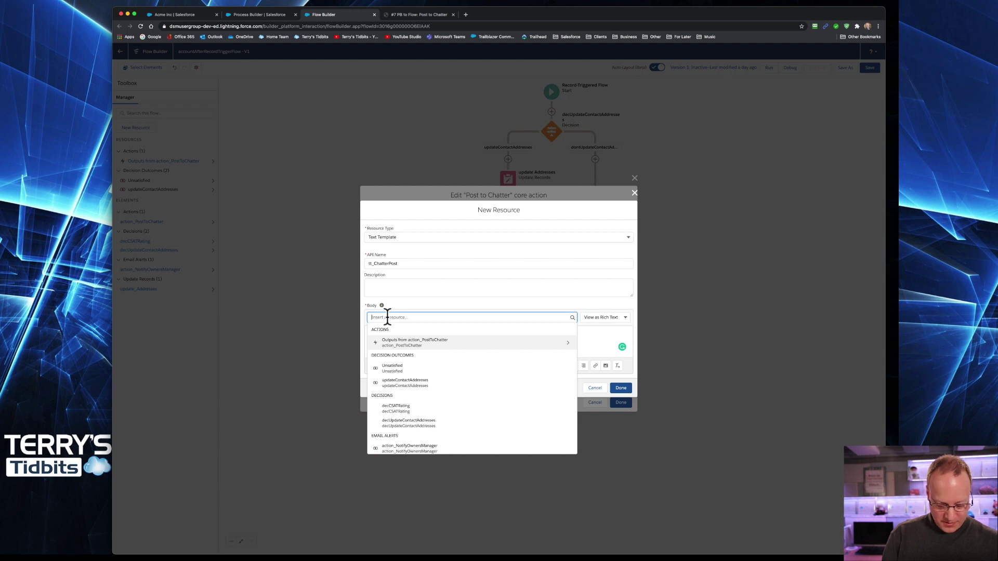
{"action": "type", "text": "$rec"}
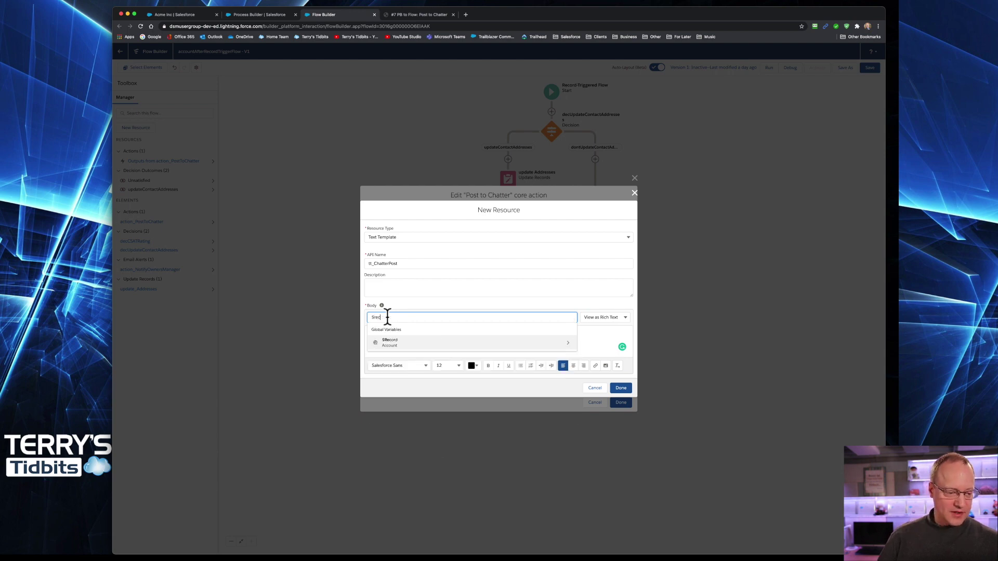
{"action": "type", "text": "ord"}
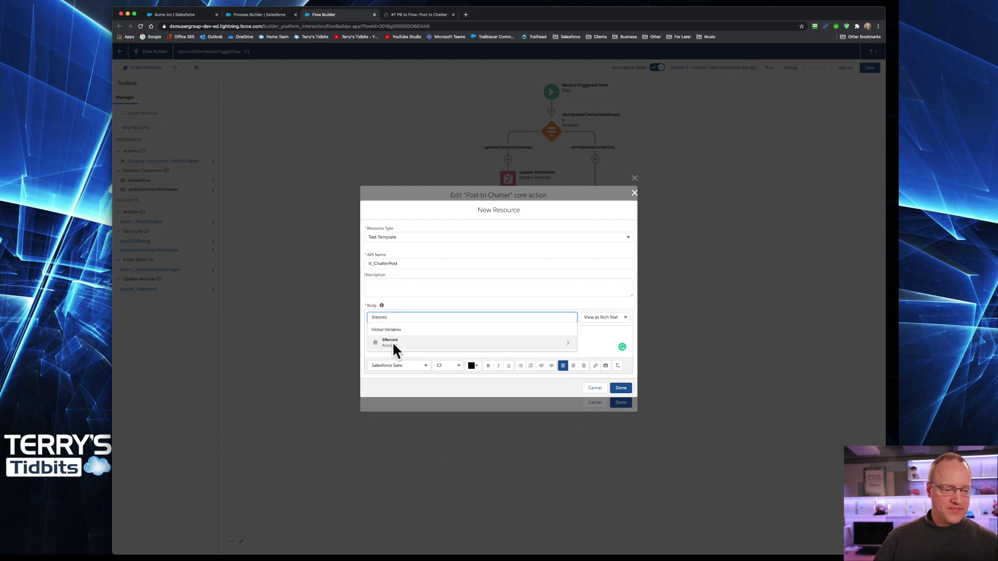
{"action": "left_click", "coordinate": [392, 341]}
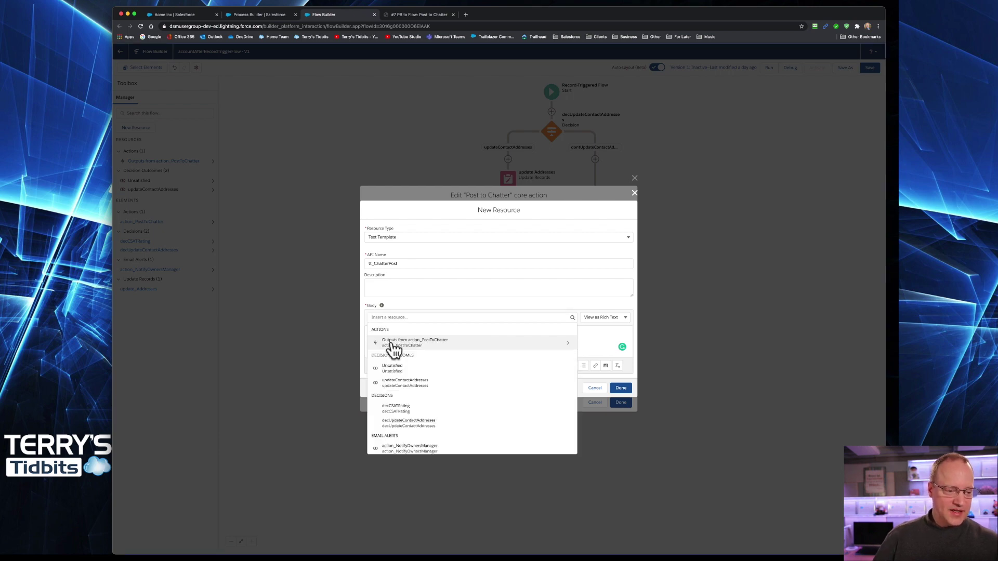
{"action": "left_click", "coordinate": [392, 318]}
{"action": "type", "text": "$"}
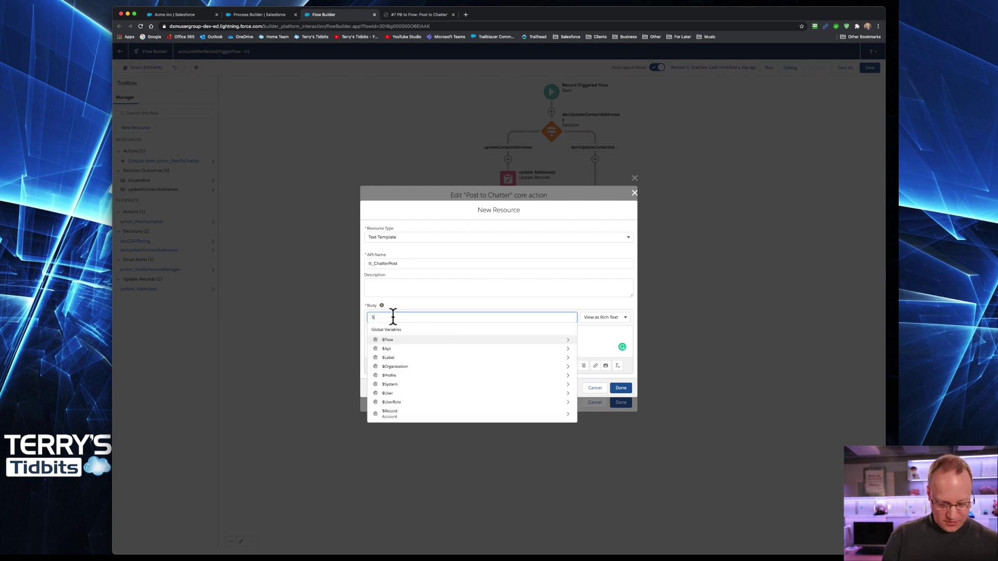
{"action": "type", "text": "rec"}
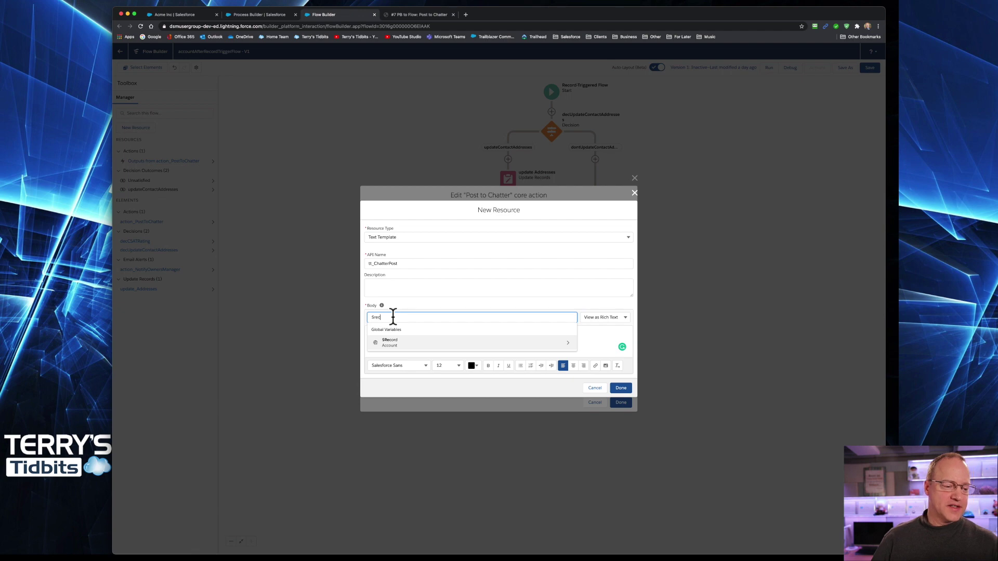
{"action": "left_click", "coordinate": [393, 342]}
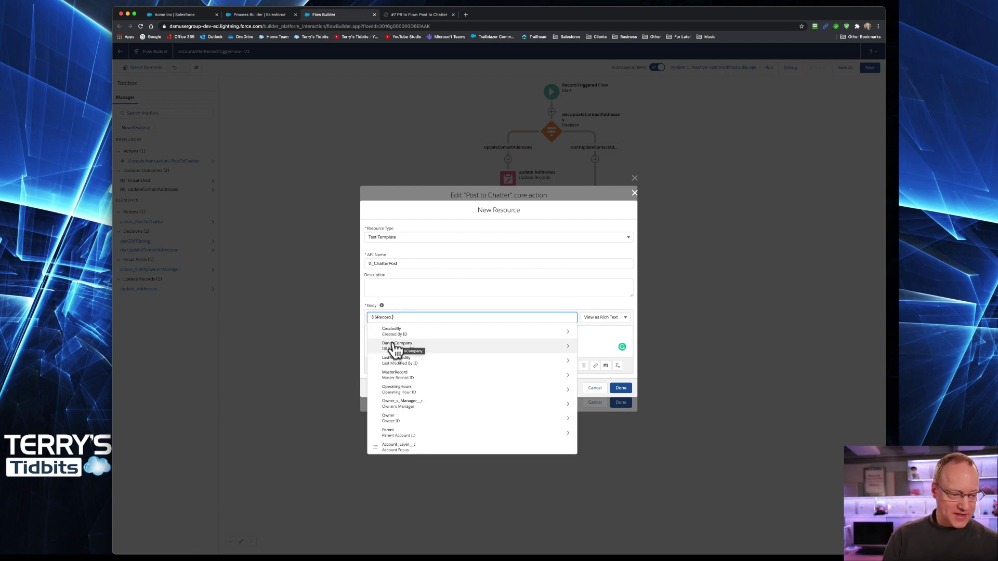
{"action": "type", "text": "N"}
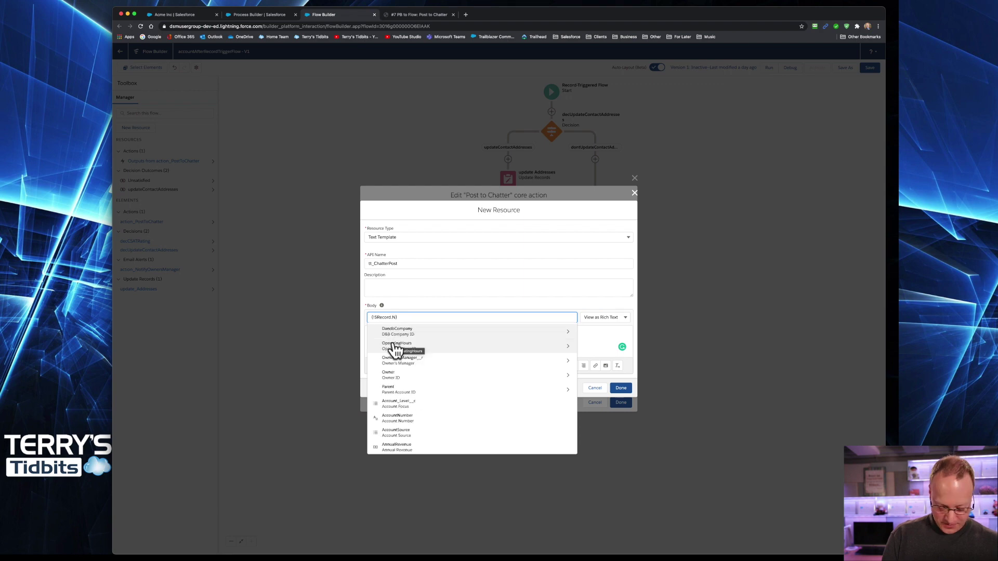
{"action": "type", "text": "ame"}
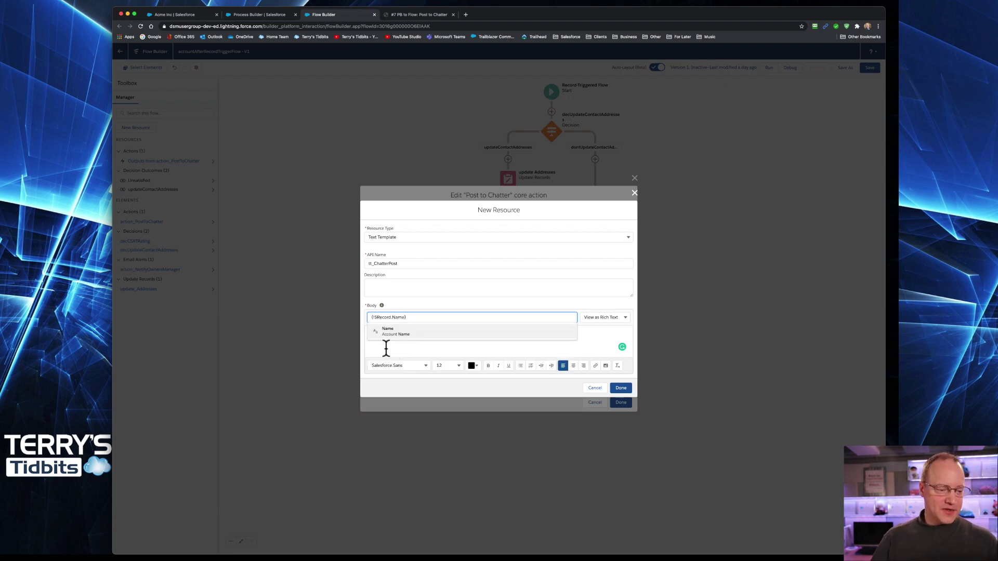
{"action": "left_click", "coordinate": [390, 331]}
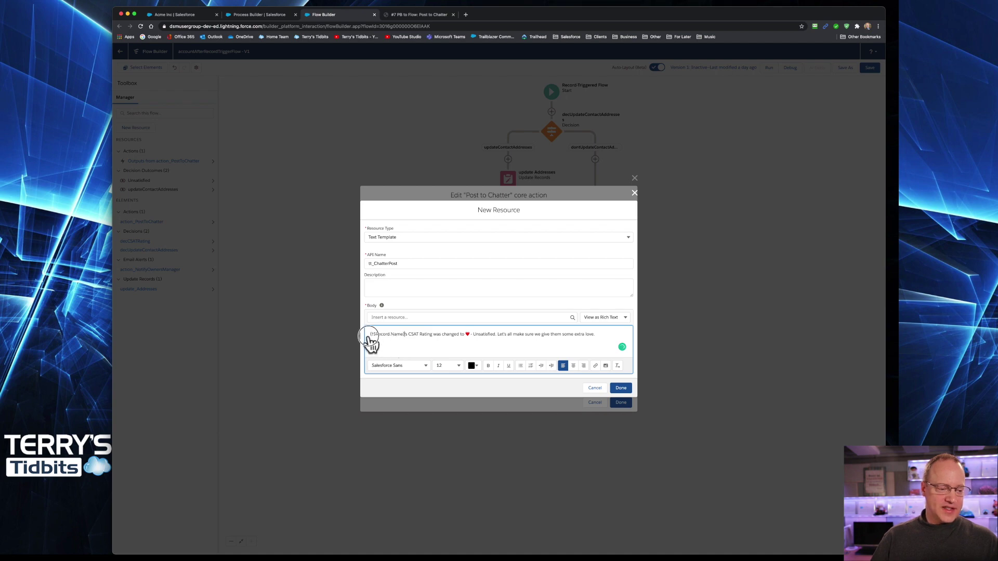
{"action": "left_click_drag", "start_coordinate": [370, 335], "coordinate": [400, 336]}
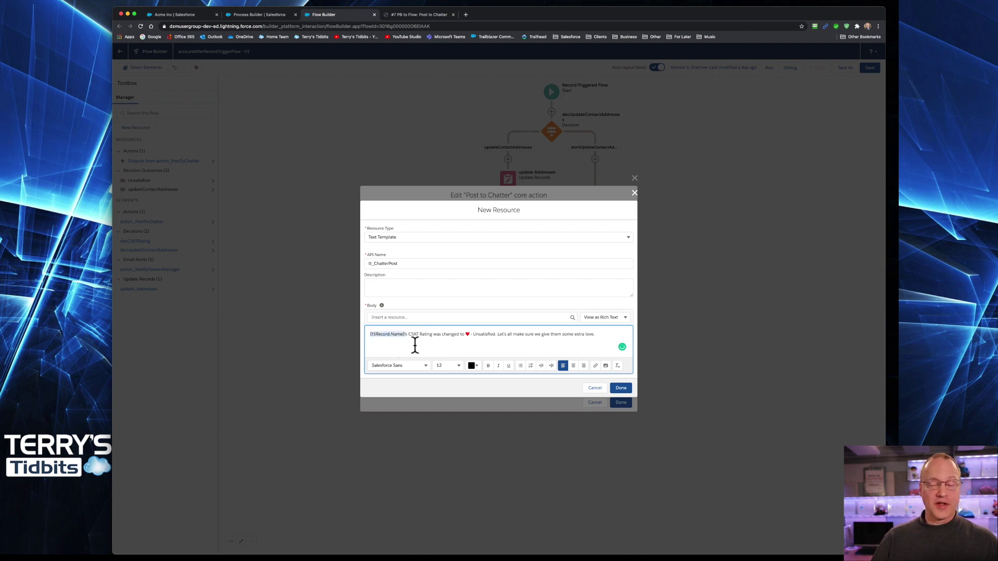
{"action": "left_click", "coordinate": [414, 345]}
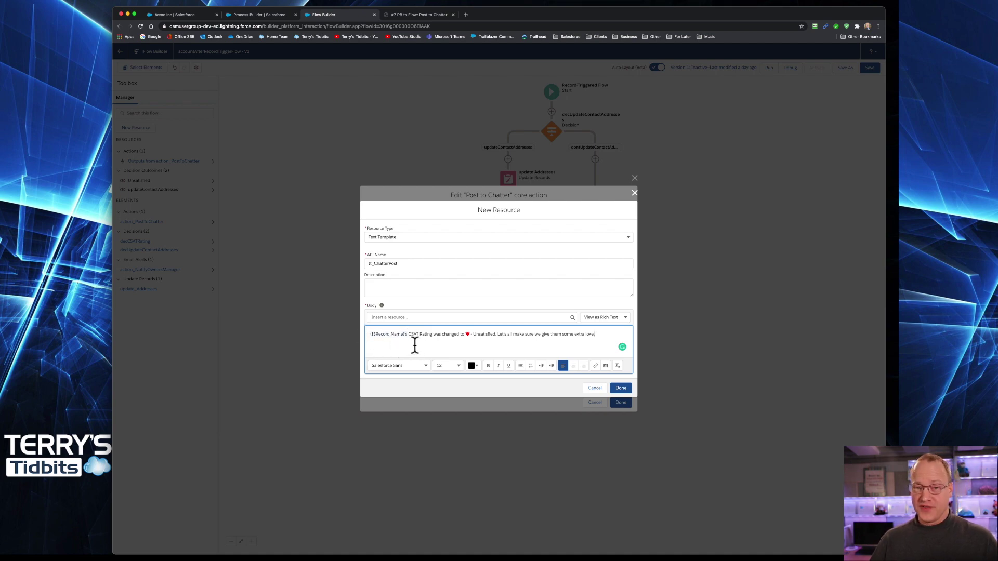
Save the tt_ChatterPost text template and confirm the Post to Chatter action using it as Message
{"action": "left_click", "coordinate": [620, 390]}
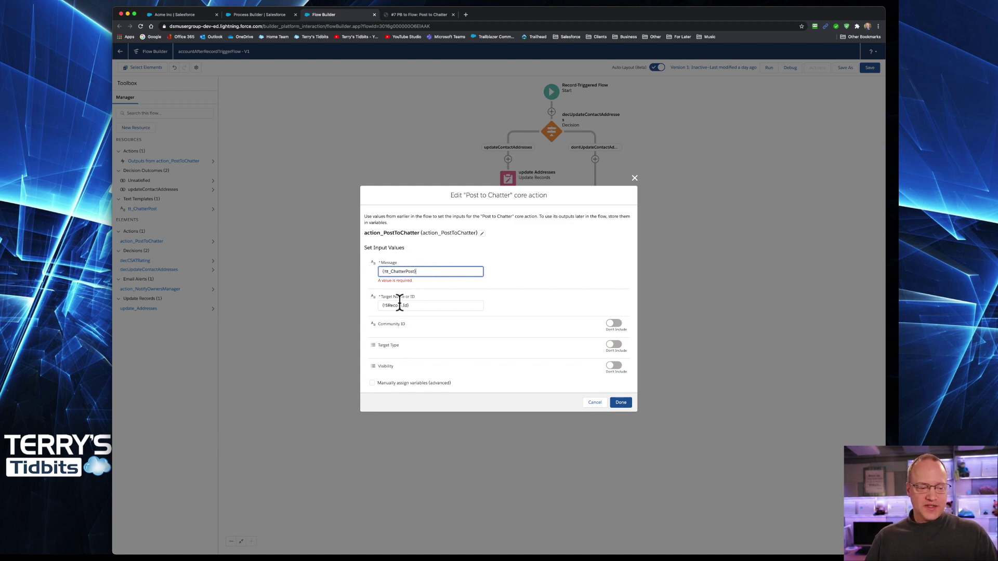
{"action": "left_click", "coordinate": [620, 404]}
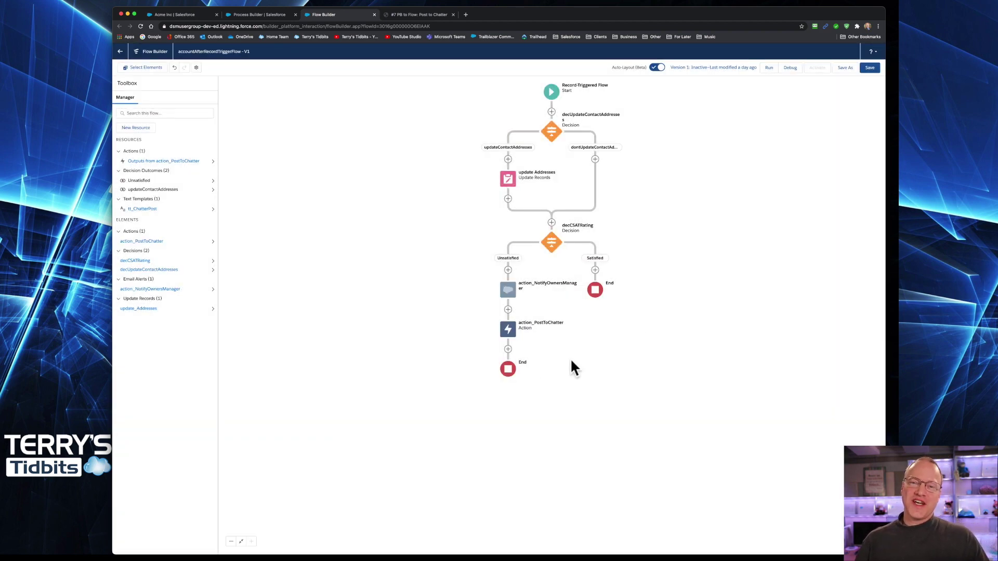
Zoom in the page and switch to the Account Automations process in Process Builder
{"action": "key", "text": "super+plus"}
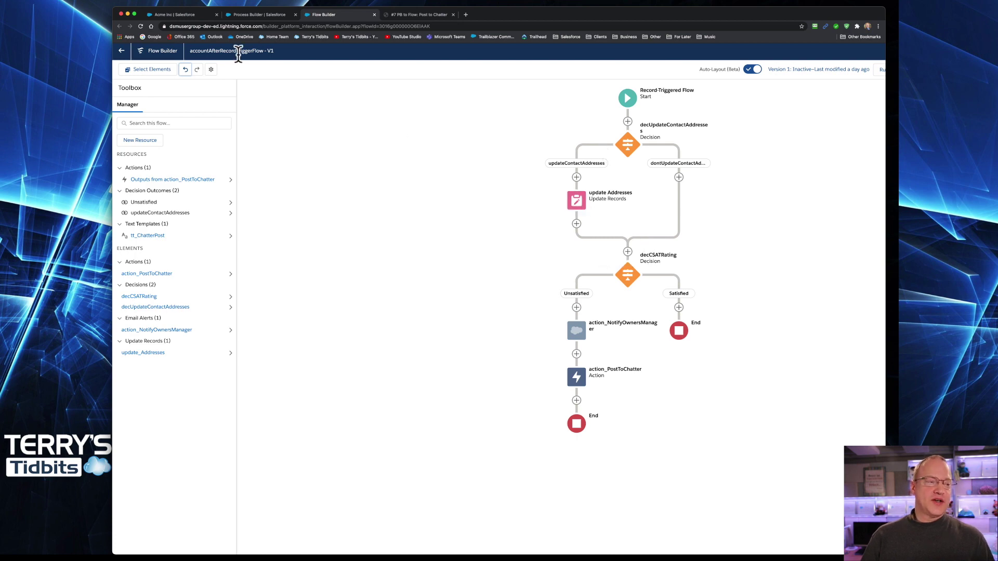
{"action": "left_click", "coordinate": [250, 15]}
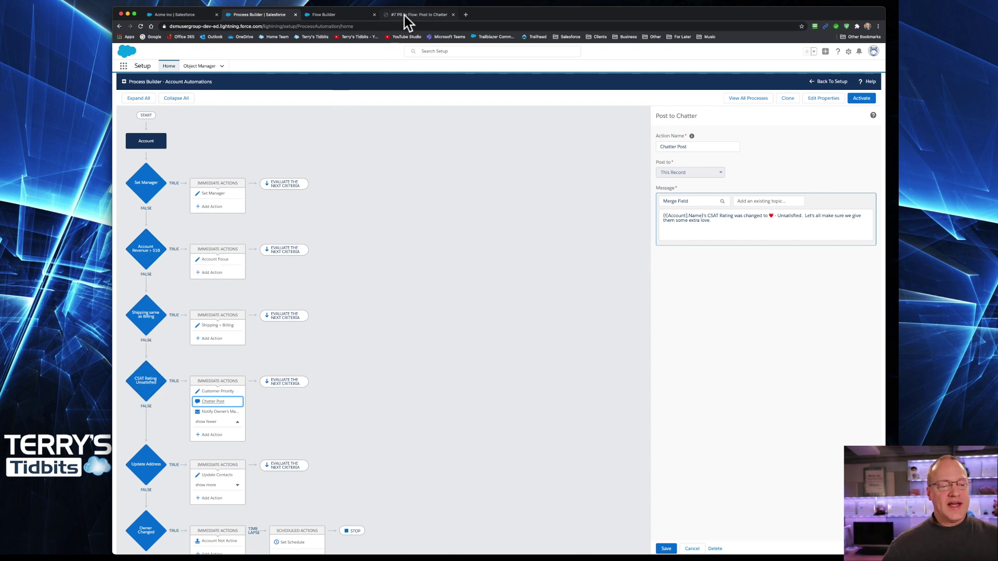
Go back to the accountAfterRecordTriggerFlow canvas in Flow Builder
{"action": "left_click", "coordinate": [357, 17]}
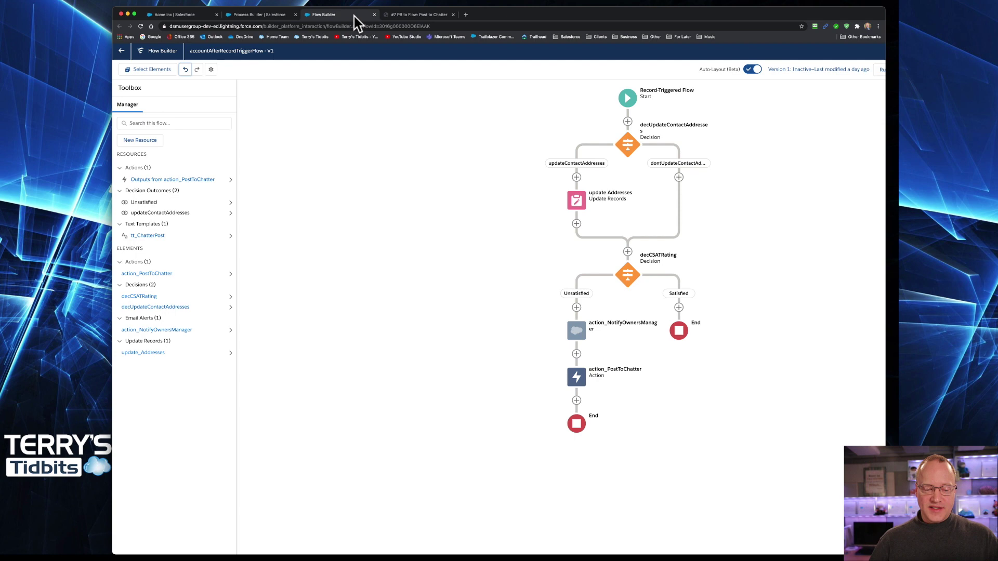
Merge the Unsatisfied branch after action_PostToChatter into the Satisfied path's shared End
{"action": "left_click", "coordinate": [576, 401]}
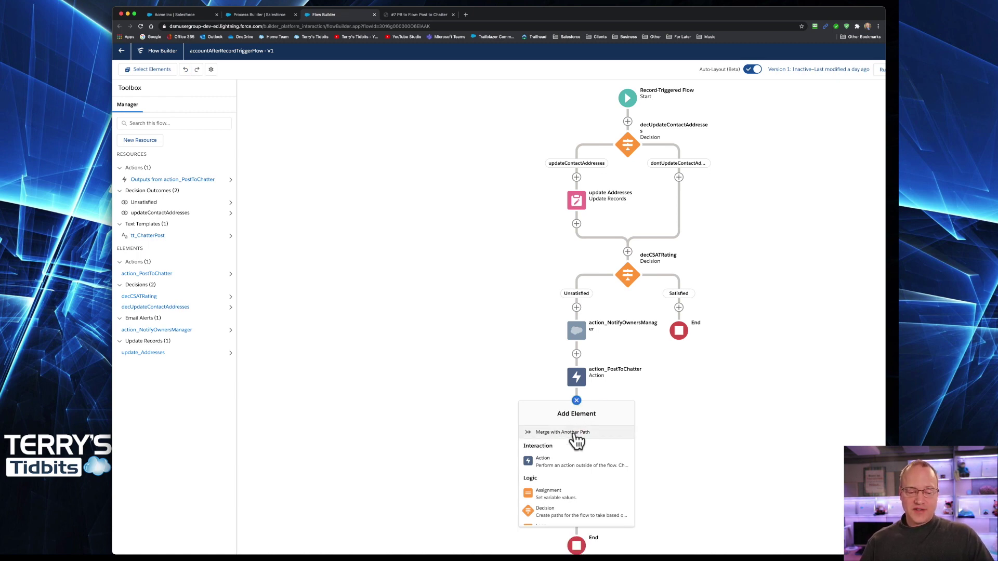
{"action": "left_click", "coordinate": [576, 436]}
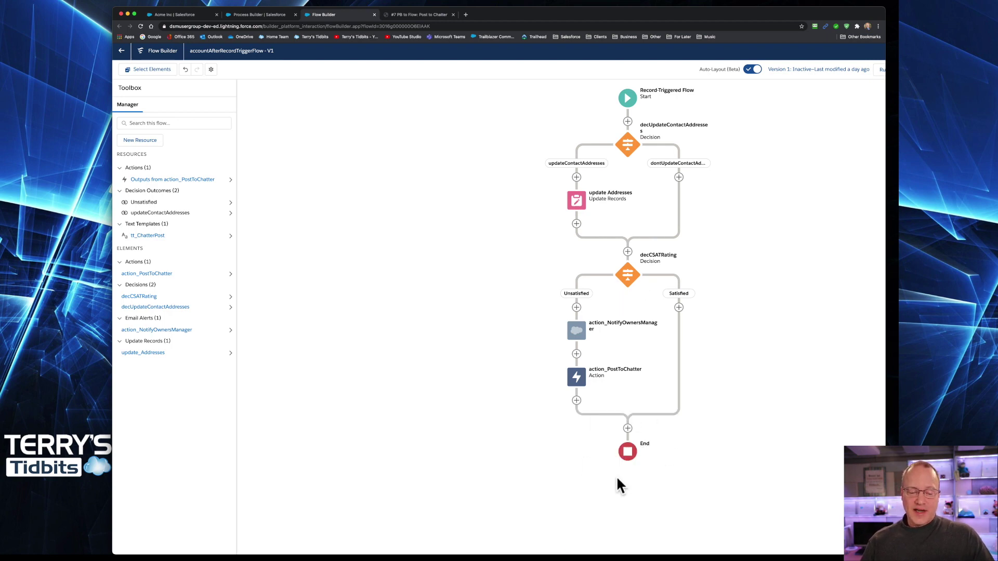
{"action": "left_click", "coordinate": [627, 428]}
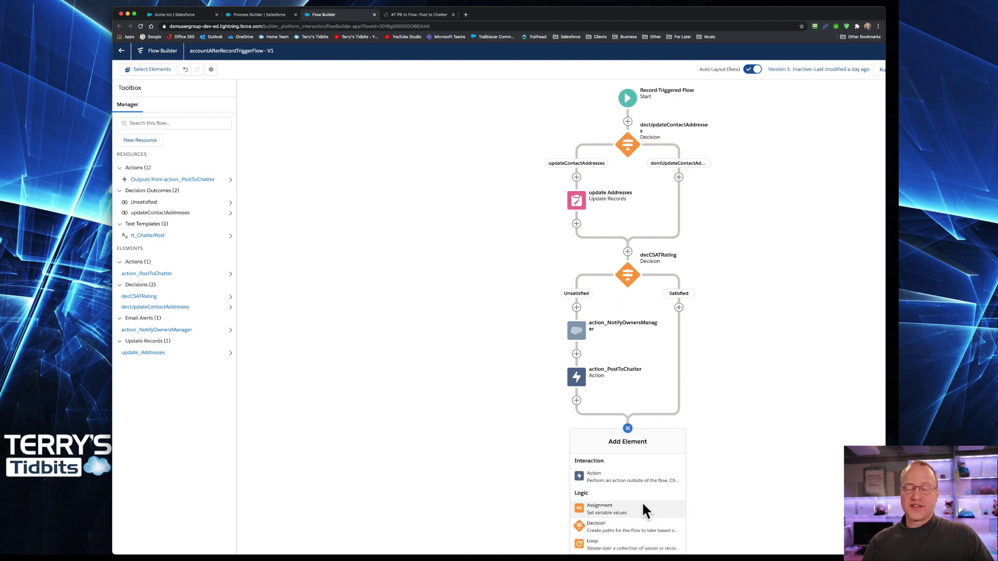